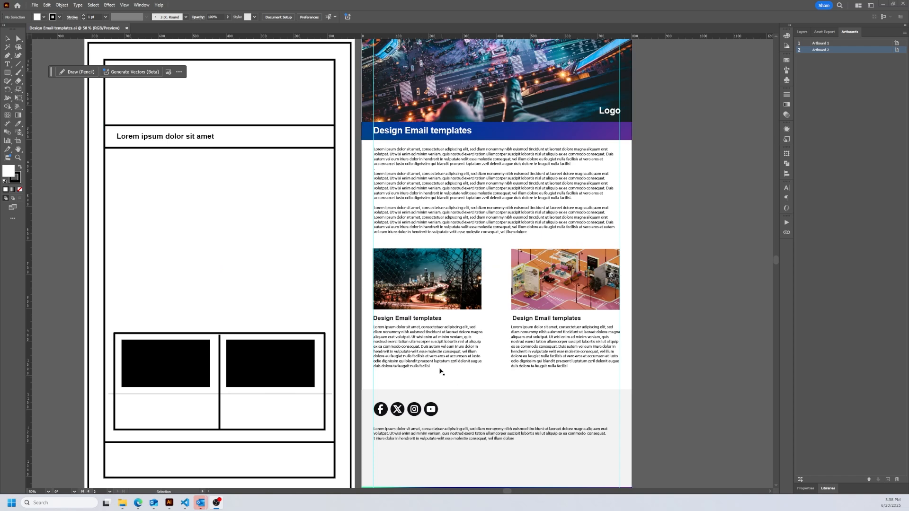
Review the email template's HTML code in Visual Studio Code and its rendered page in the browser
{"action": "left_click", "coordinate": [185, 503]}
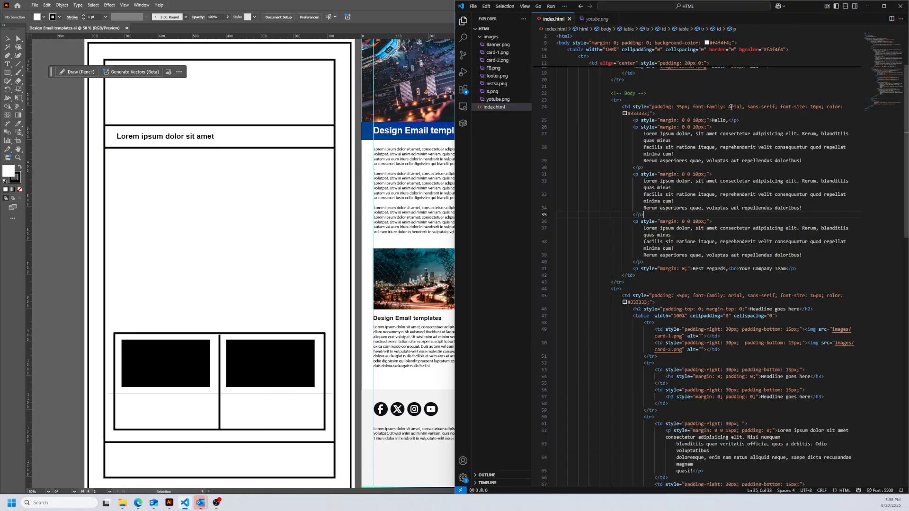
{"action": "scroll", "coordinate": [716, 243], "scroll_direction": "up", "scroll_amount": 4}
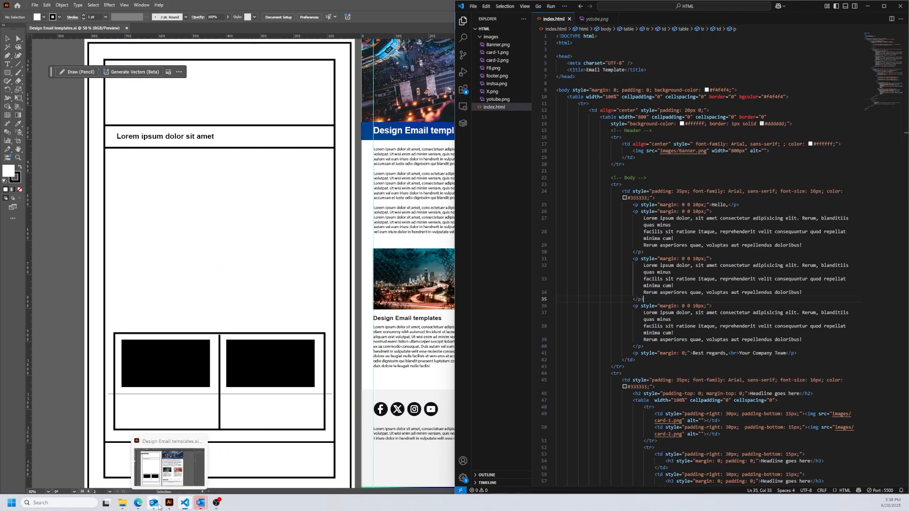
{"action": "mouse_move", "coordinate": [133, 507]}
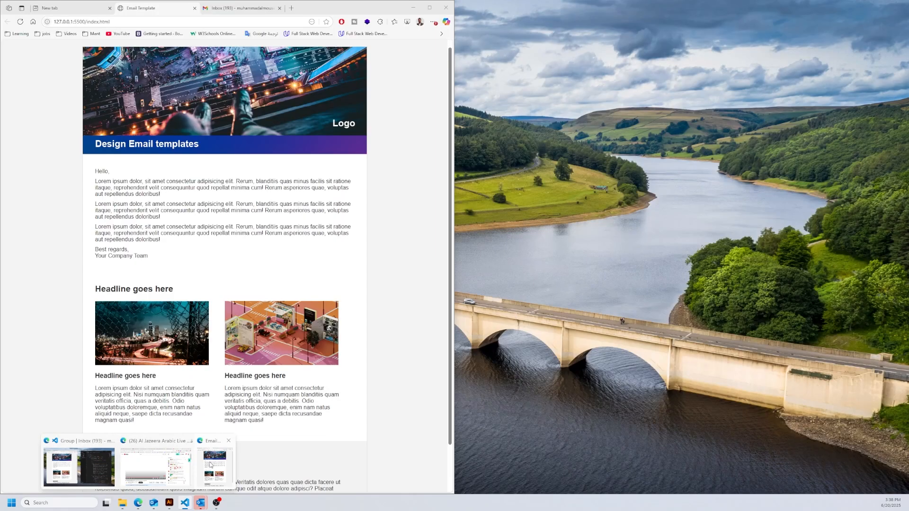
{"action": "left_click", "coordinate": [212, 464]}
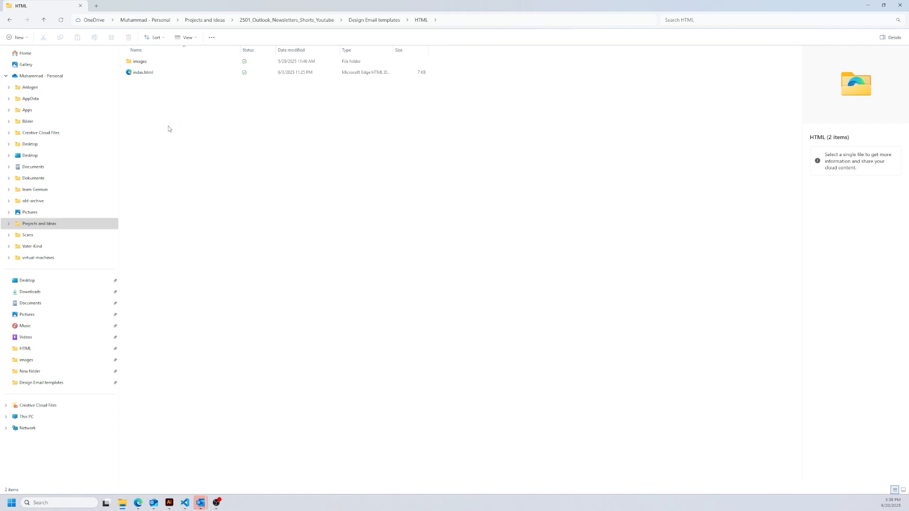
Open the index.html file from the HTML project folder in Word
{"action": "left_click", "coordinate": [139, 74]}
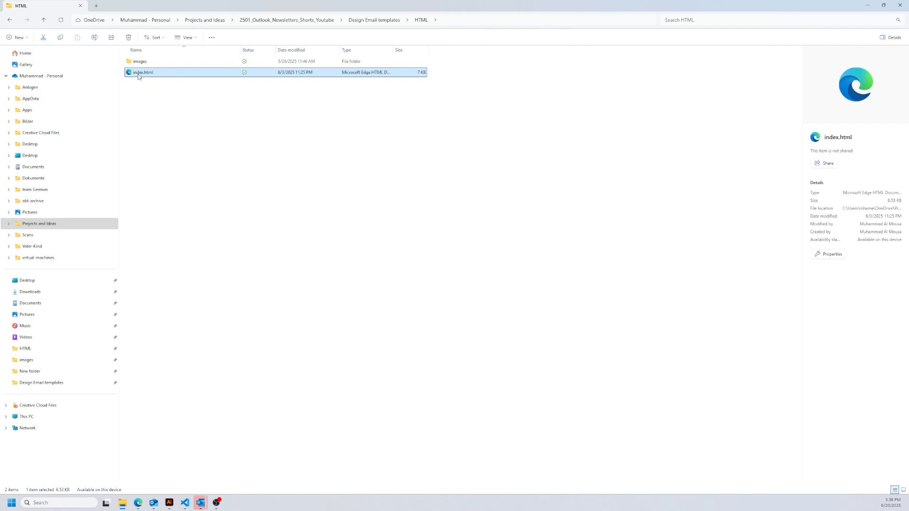
{"action": "right_click", "coordinate": [166, 74]}
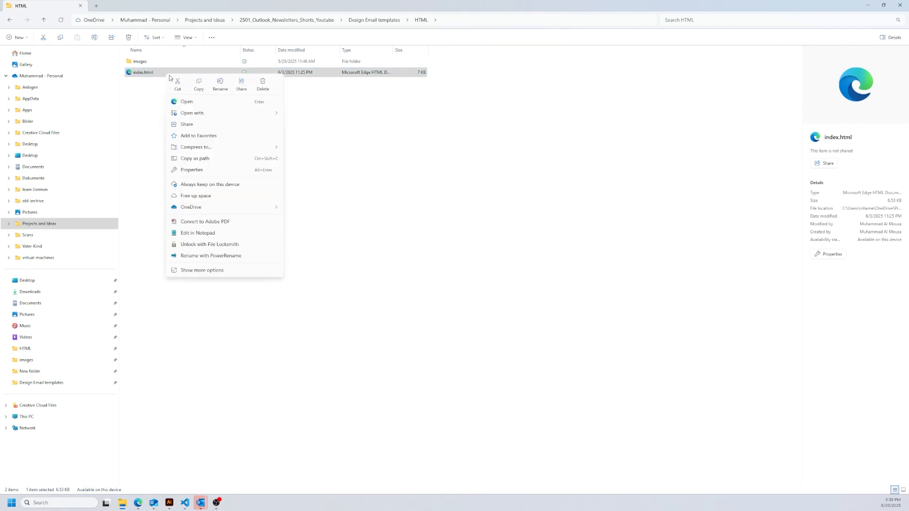
{"action": "left_click", "coordinate": [140, 89]}
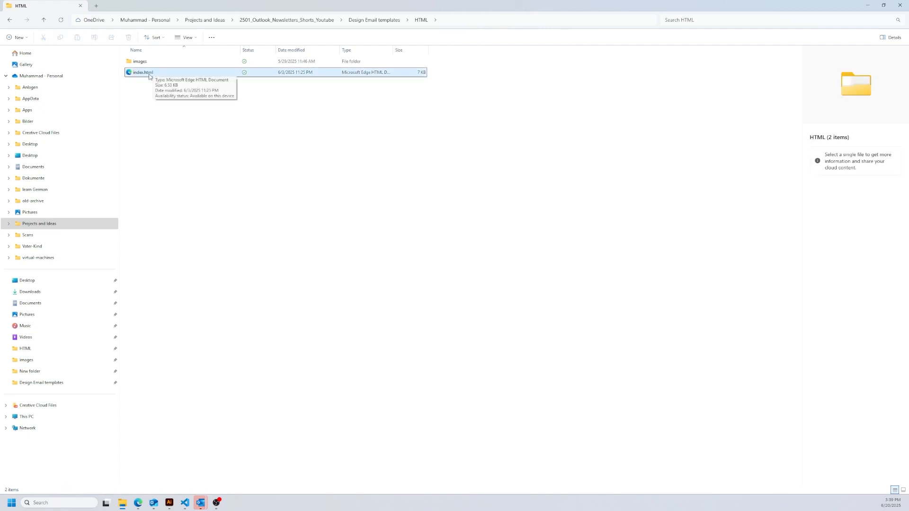
{"action": "left_click", "coordinate": [149, 75]}
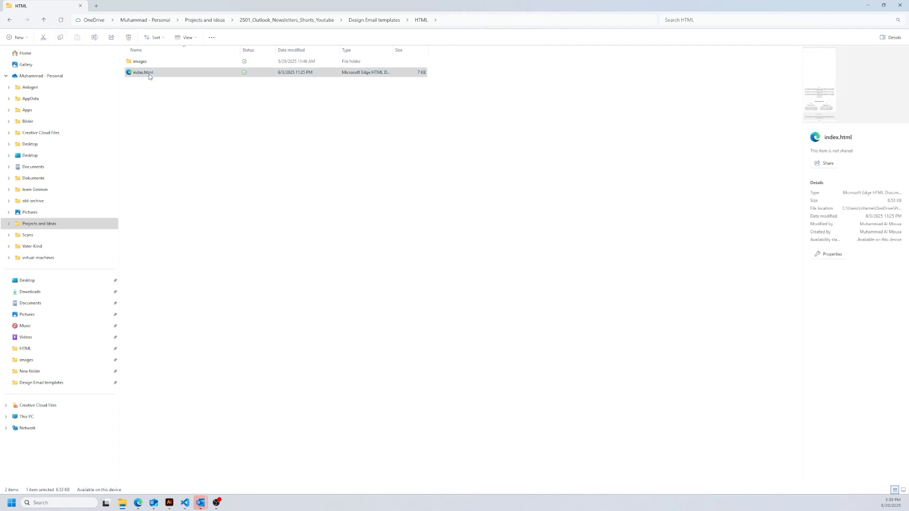
{"action": "right_click", "coordinate": [150, 76]}
{"action": "mouse_move", "coordinate": [195, 115]}
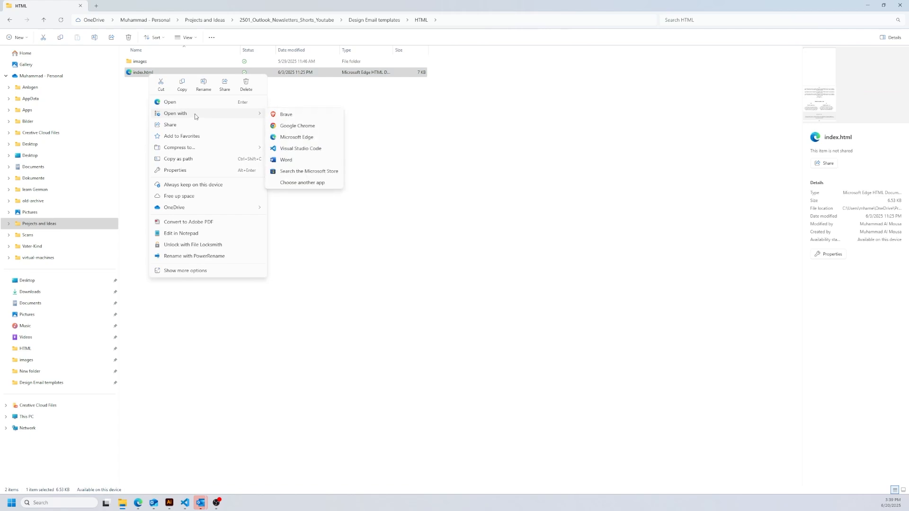
{"action": "left_click", "coordinate": [290, 163]}
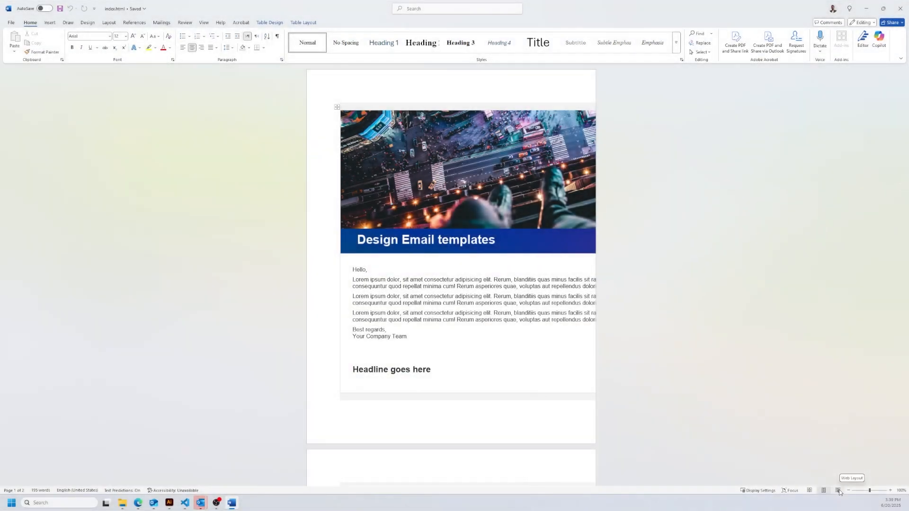
Display the email template in Web Layout and check it from the banner down to the footer
{"action": "left_click", "coordinate": [838, 491]}
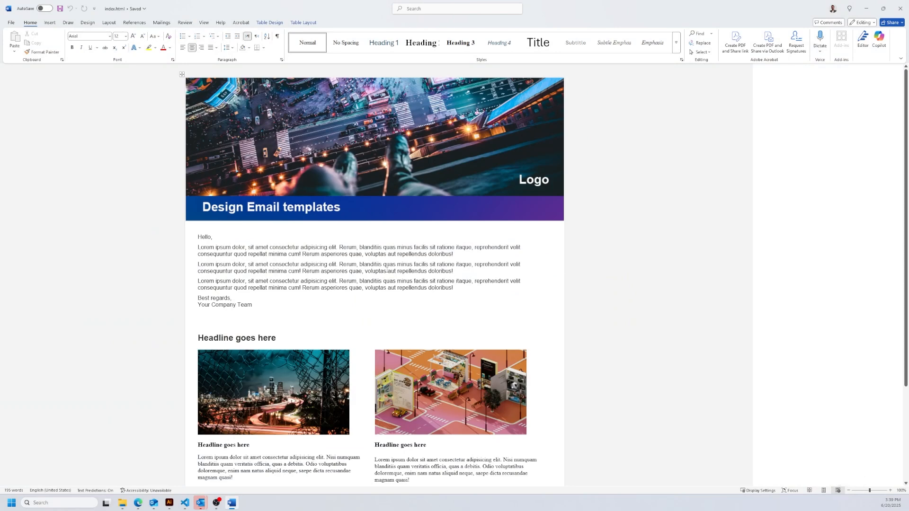
{"action": "scroll", "coordinate": [319, 177], "scroll_direction": "down", "scroll_amount": 3}
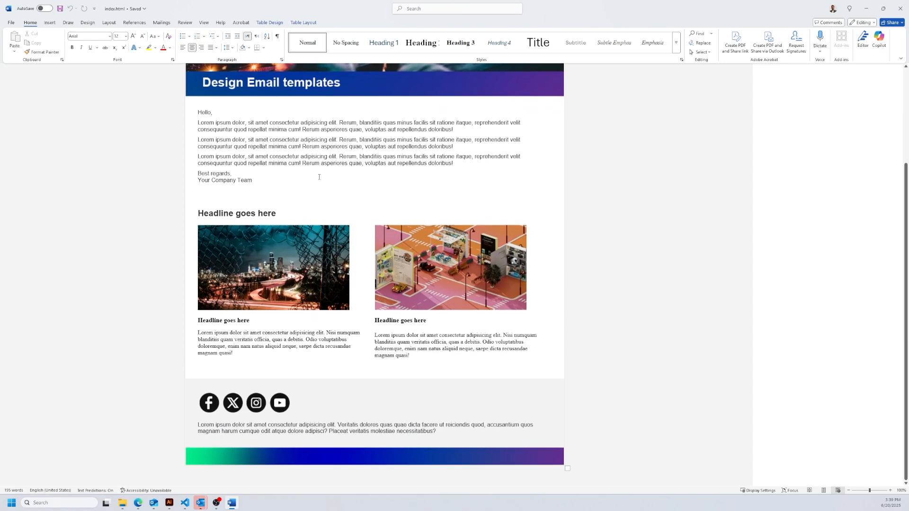
{"action": "scroll", "coordinate": [406, 201], "scroll_direction": "up", "scroll_amount": 3}
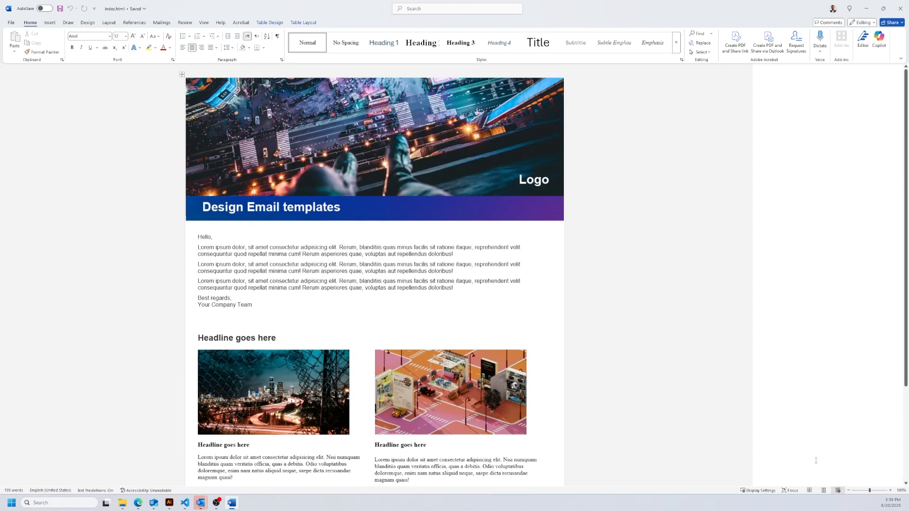
{"action": "left_click", "coordinate": [823, 490]}
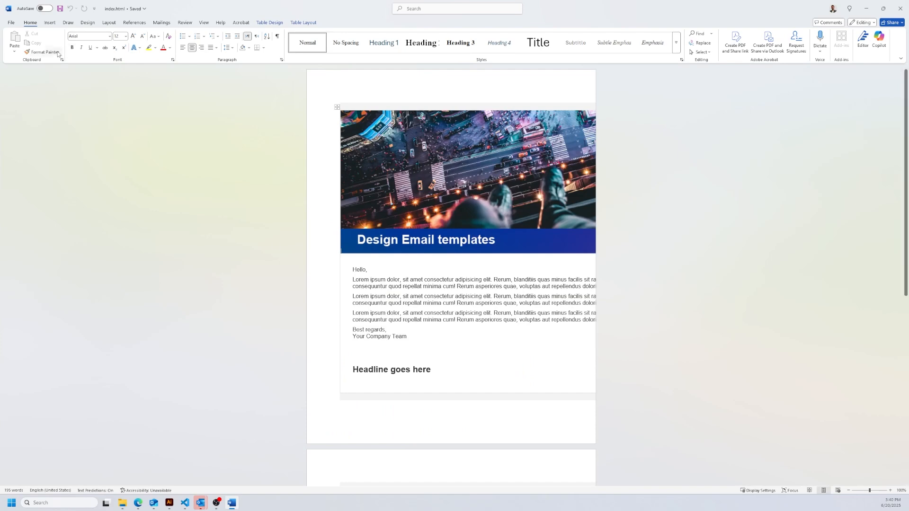
{"action": "left_click", "coordinate": [204, 22]}
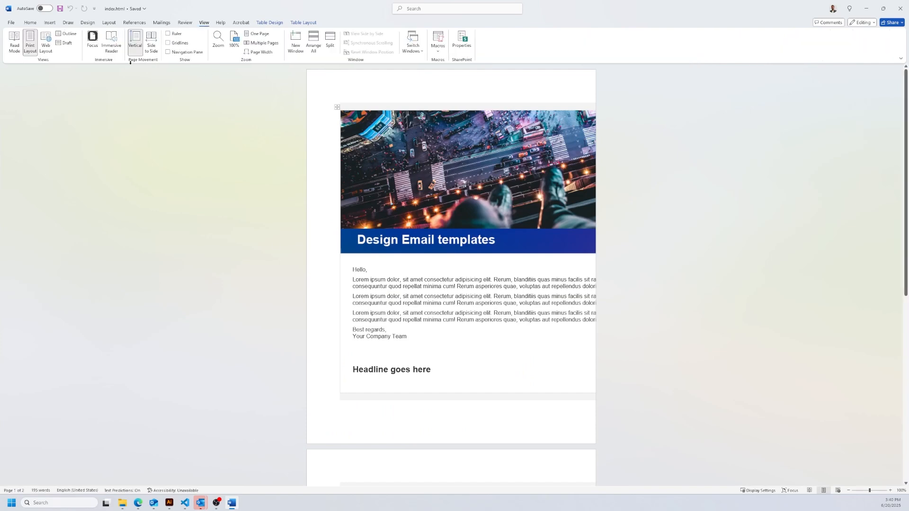
{"action": "left_click", "coordinate": [45, 45]}
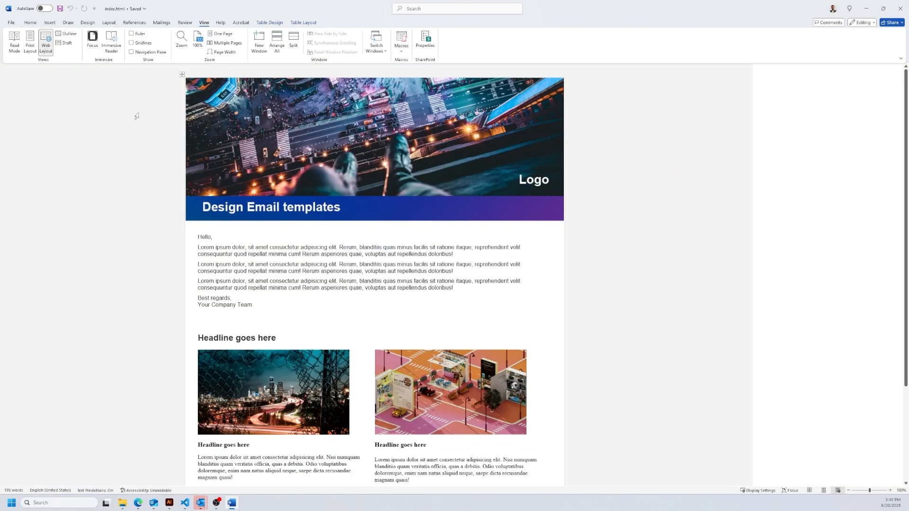
Set the width of the banner image at the top of the email to 21 cm
{"action": "left_click", "coordinate": [482, 180]}
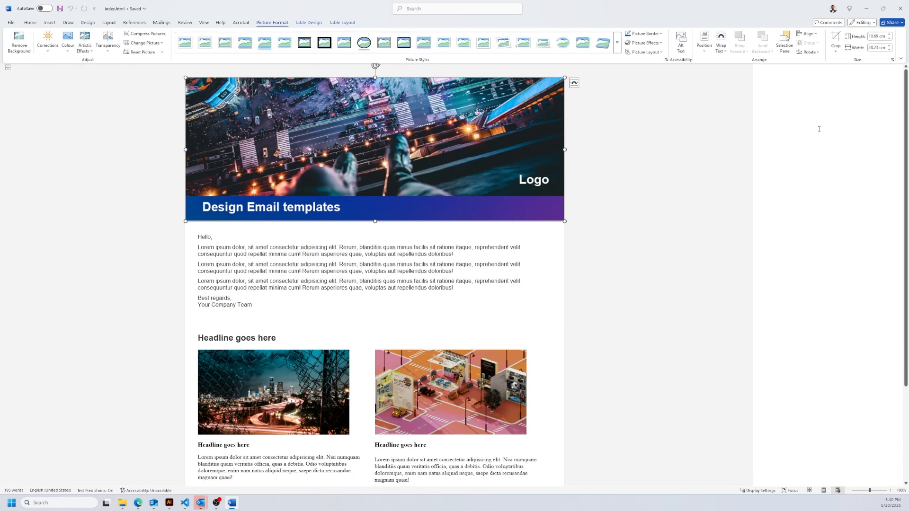
{"action": "left_click", "coordinate": [888, 49]}
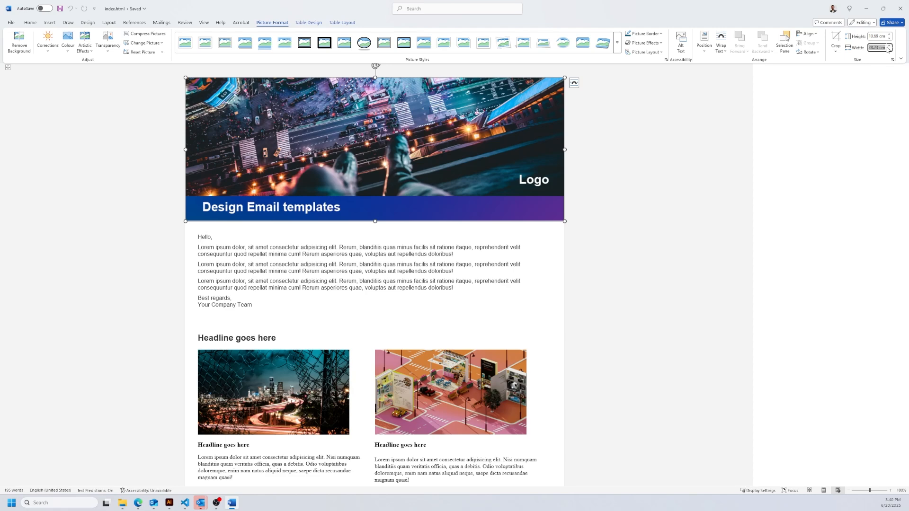
{"action": "type", "text": "21.1"}
{"action": "key", "text": "Escape"}
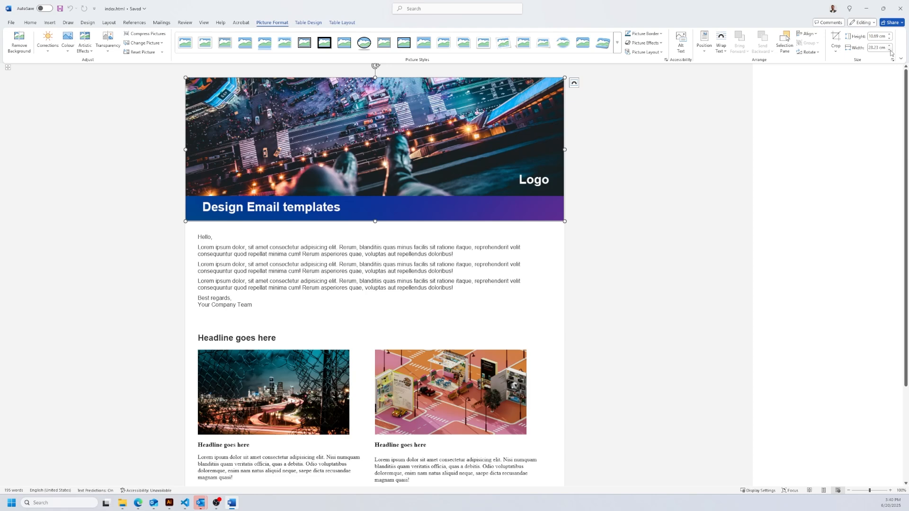
{"action": "left_click", "coordinate": [885, 45]}
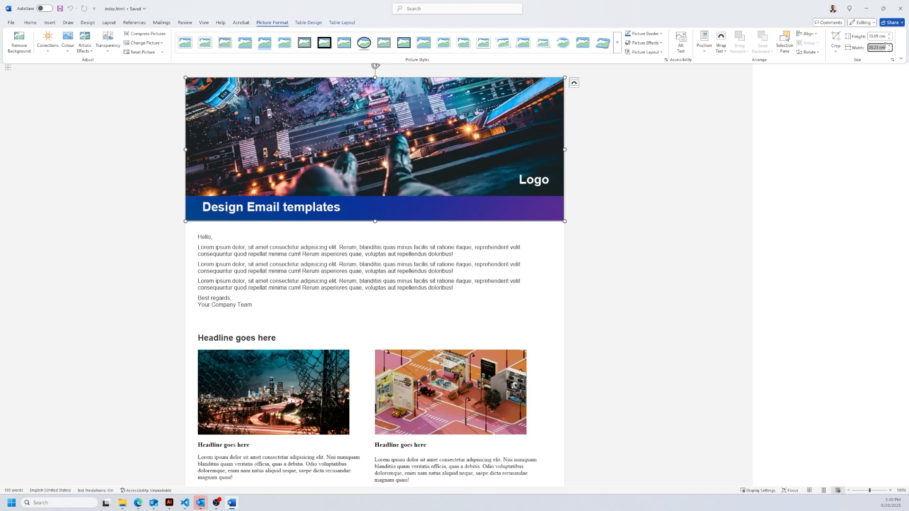
{"action": "type", "text": "21"}
{"action": "key", "text": "Return"}
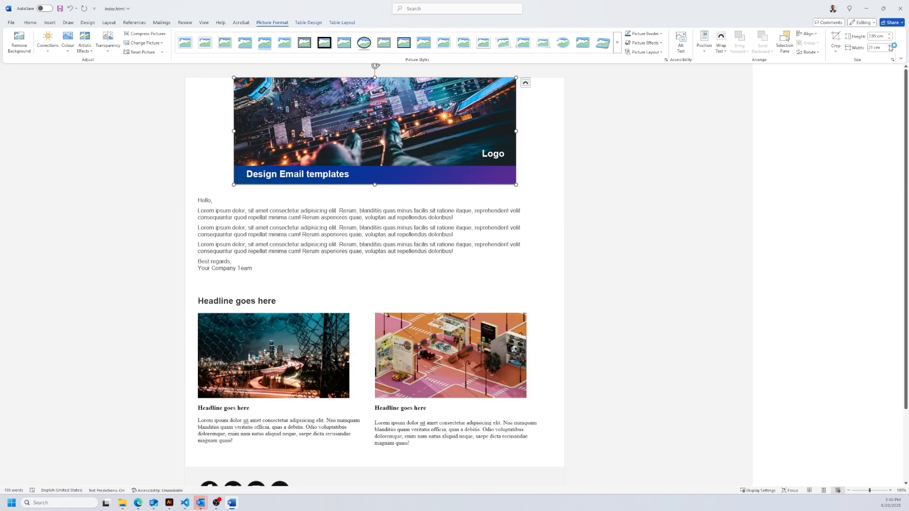
{"action": "left_click", "coordinate": [434, 259]}
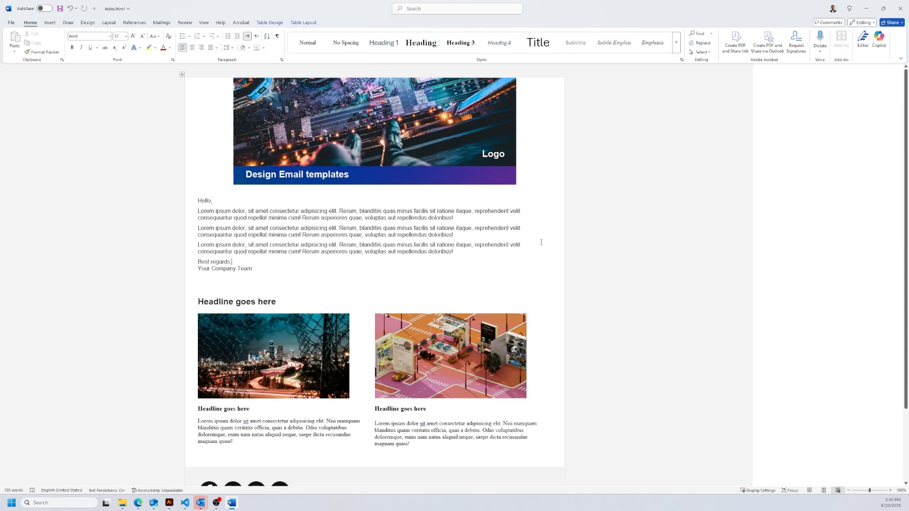
{"action": "scroll", "coordinate": [460, 309], "scroll_direction": "down", "scroll_amount": 4}
{"action": "scroll", "coordinate": [458, 317], "scroll_direction": "up", "scroll_amount": 4}
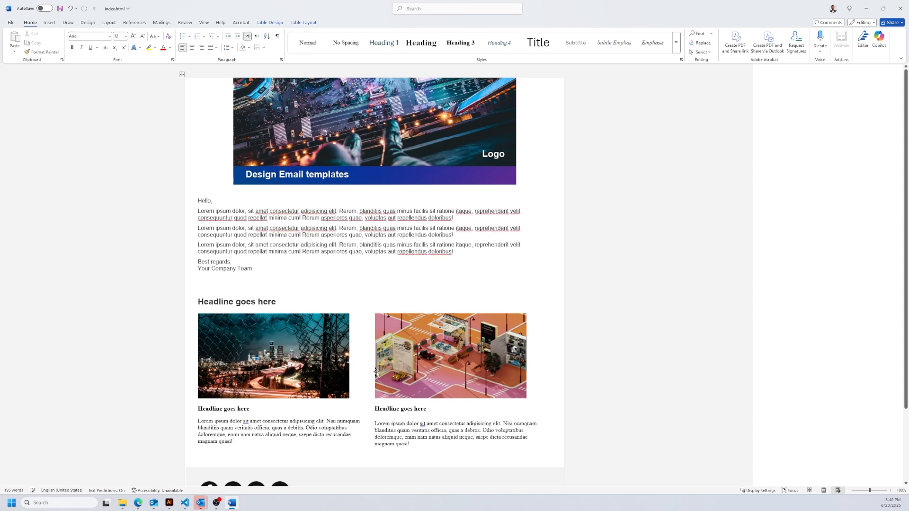
Set the width of both card images, the city night picture and the orange street illustration, to 9 cm
{"action": "left_click", "coordinate": [320, 370]}
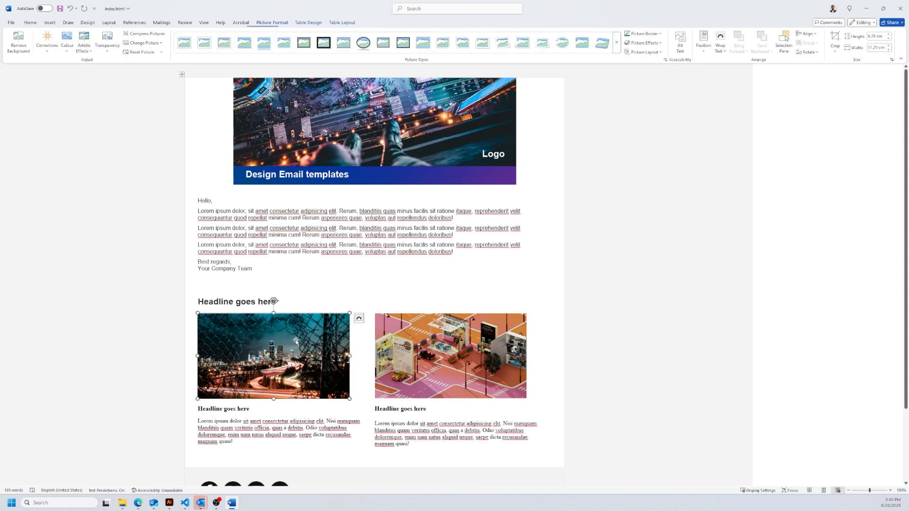
{"action": "left_click", "coordinate": [880, 47]}
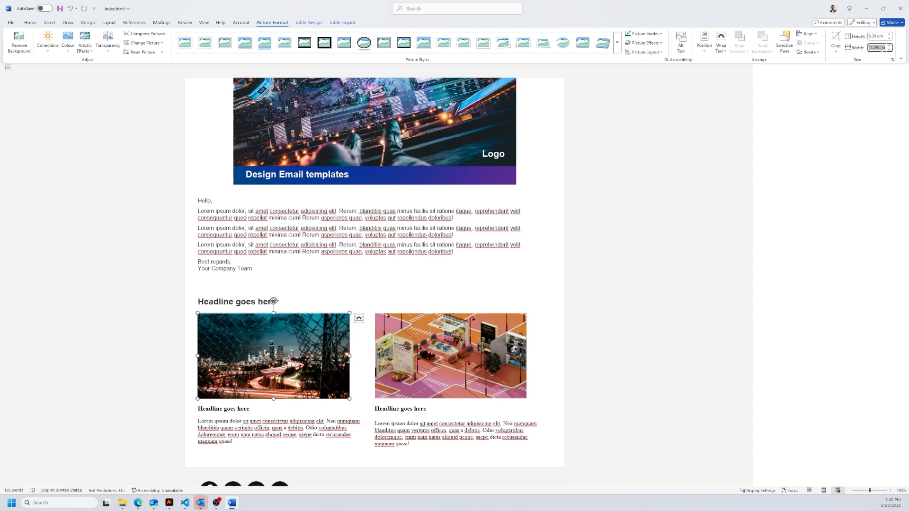
{"action": "type", "text": "9"}
{"action": "key", "text": "Return"}
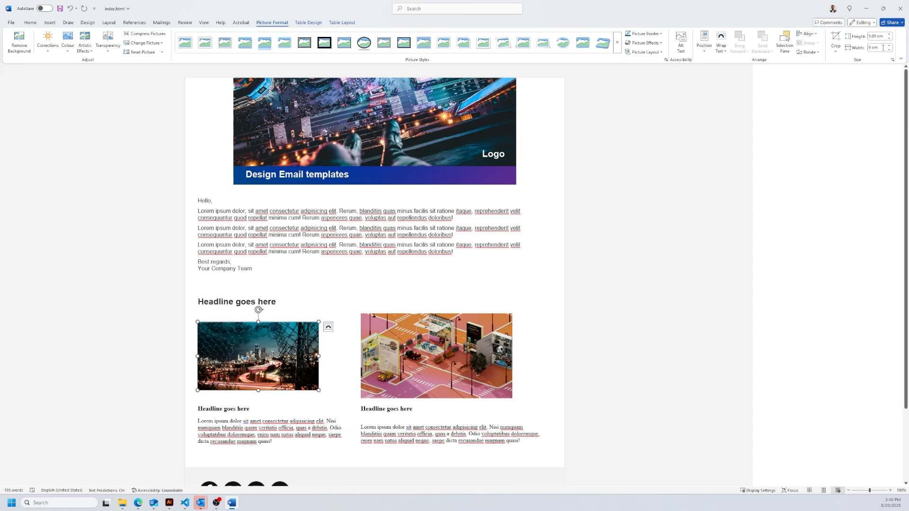
{"action": "left_click", "coordinate": [460, 336]}
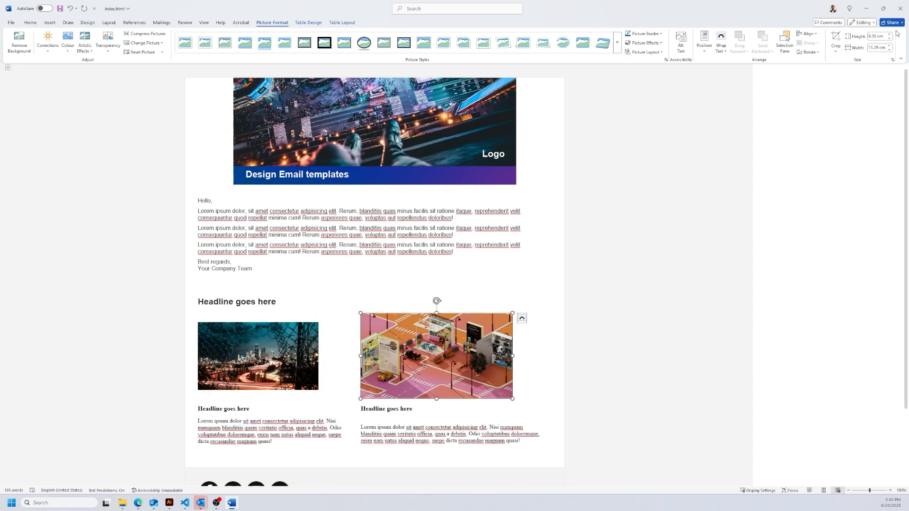
{"action": "left_click", "coordinate": [880, 48]}
{"action": "type", "text": "9"}
{"action": "key", "text": "Return"}
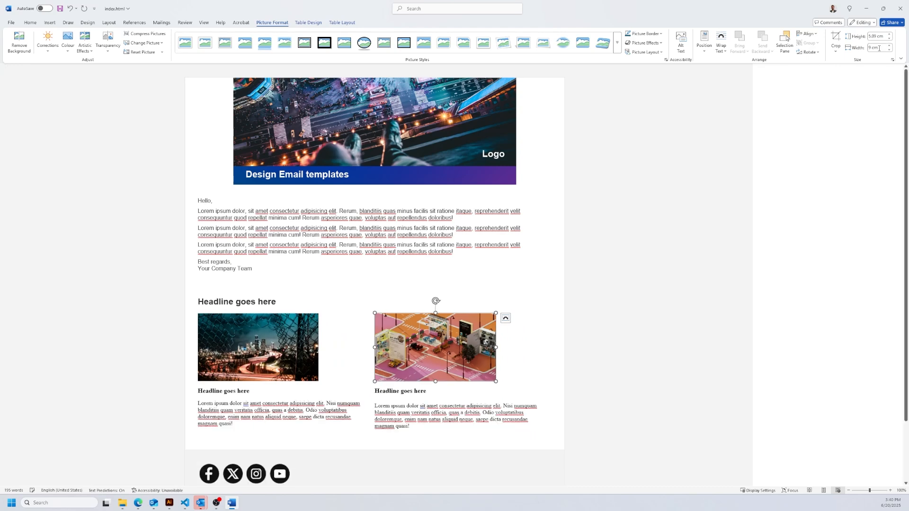
Set the width of the gradient footer image below the social icons to 21.1 cm
{"action": "scroll", "coordinate": [548, 180], "scroll_direction": "down", "scroll_amount": 3}
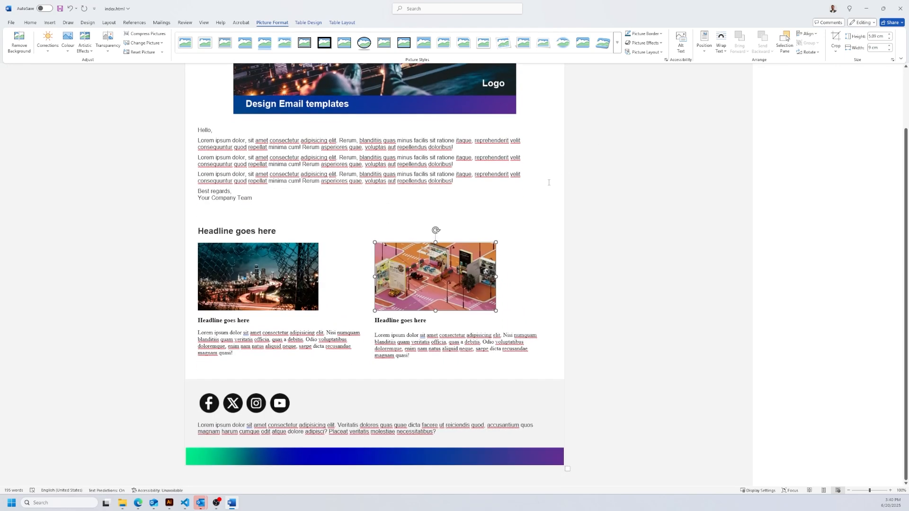
{"action": "left_click", "coordinate": [548, 456]}
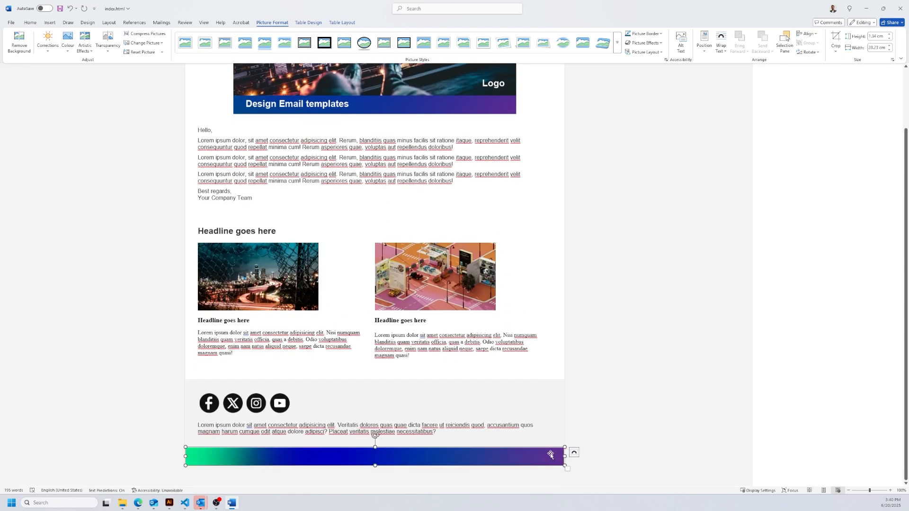
{"action": "left_click", "coordinate": [876, 48]}
{"action": "type", "text": "21"}
{"action": "key", "text": "Return"}
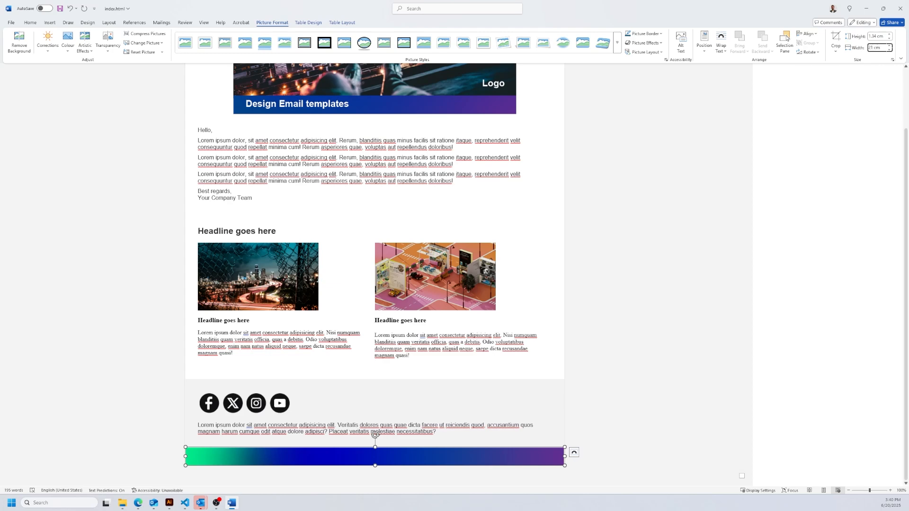
{"action": "left_click", "coordinate": [889, 45]}
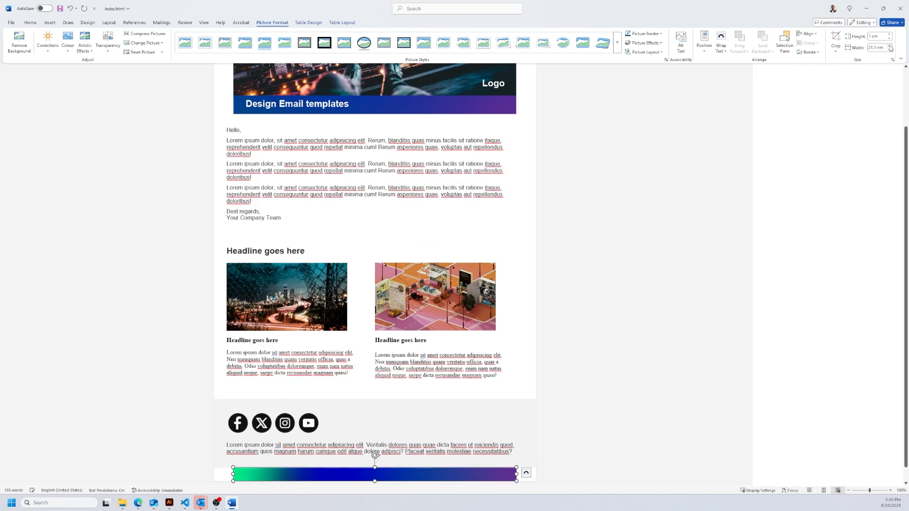
Narrow the outer white email table from its right edge so it closely fits the banner and footer gradient images
{"action": "left_click", "coordinate": [555, 259]}
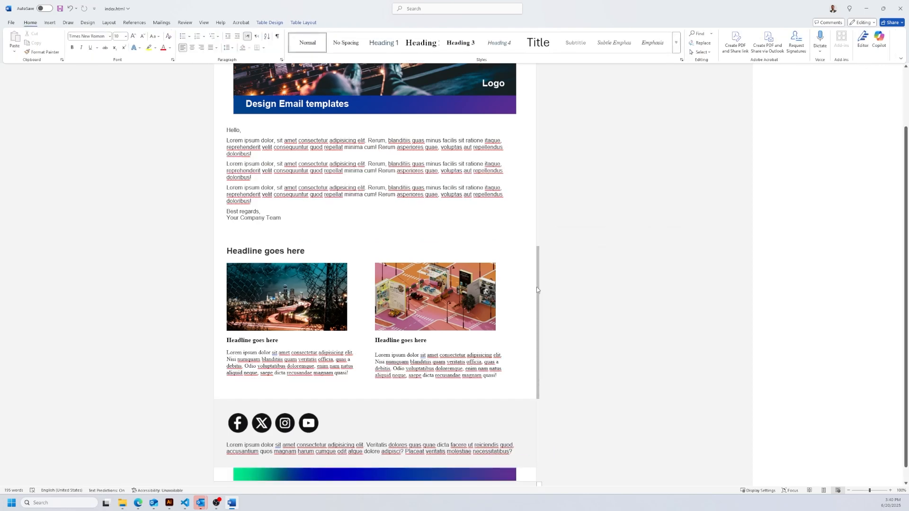
{"action": "scroll", "coordinate": [493, 240], "scroll_direction": "up", "scroll_amount": 3}
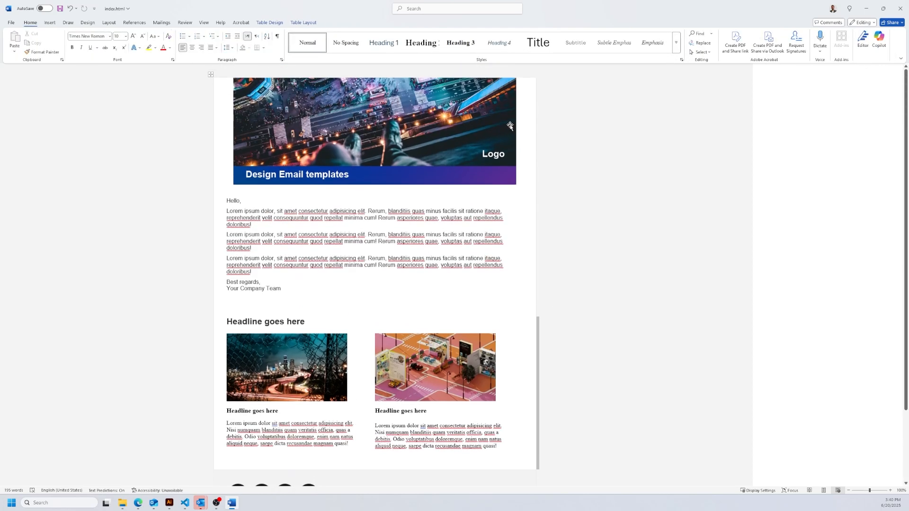
{"action": "left_click", "coordinate": [536, 107]}
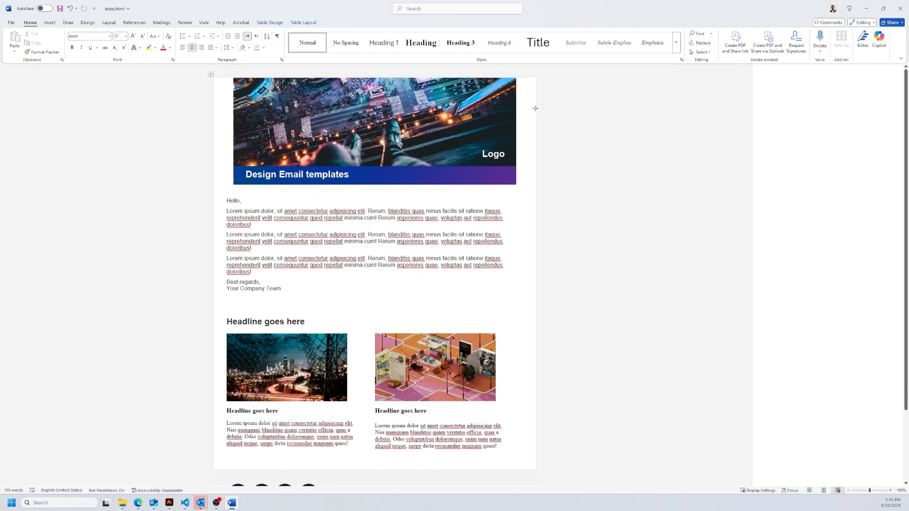
{"action": "left_click_drag", "start_coordinate": [535, 108], "coordinate": [485, 116]}
{"action": "left_click", "coordinate": [520, 172]}
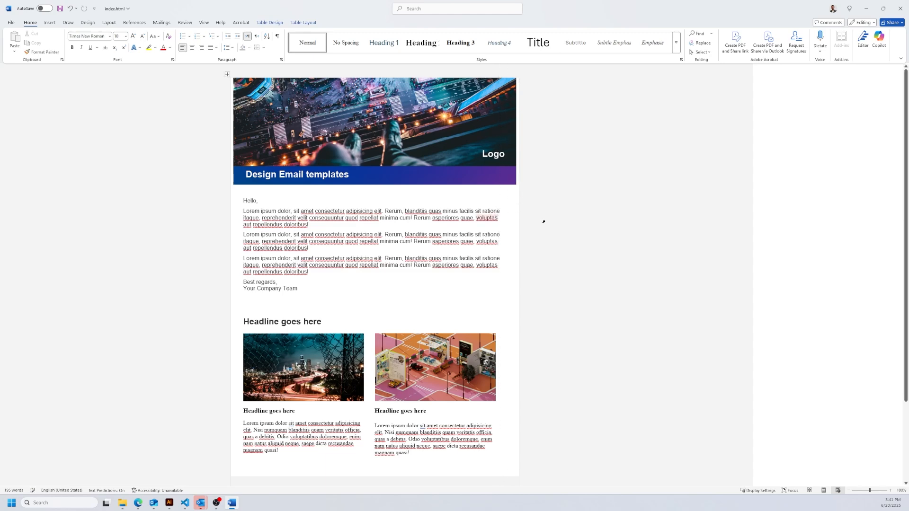
{"action": "scroll", "coordinate": [543, 227], "scroll_direction": "down", "scroll_amount": 3}
{"action": "scroll", "coordinate": [544, 233], "scroll_direction": "down", "scroll_amount": 1}
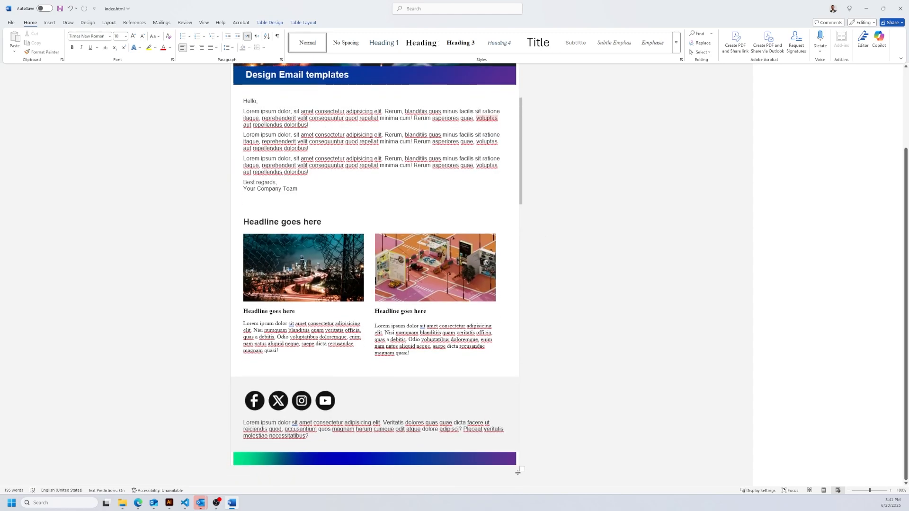
{"action": "left_click_drag", "start_coordinate": [518, 470], "coordinate": [505, 464]}
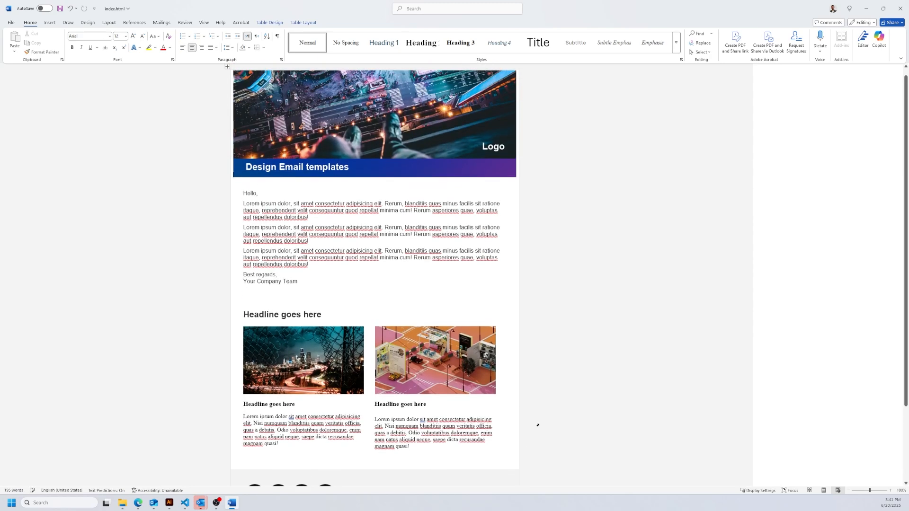
{"action": "scroll", "coordinate": [537, 425], "scroll_direction": "down", "scroll_amount": 4}
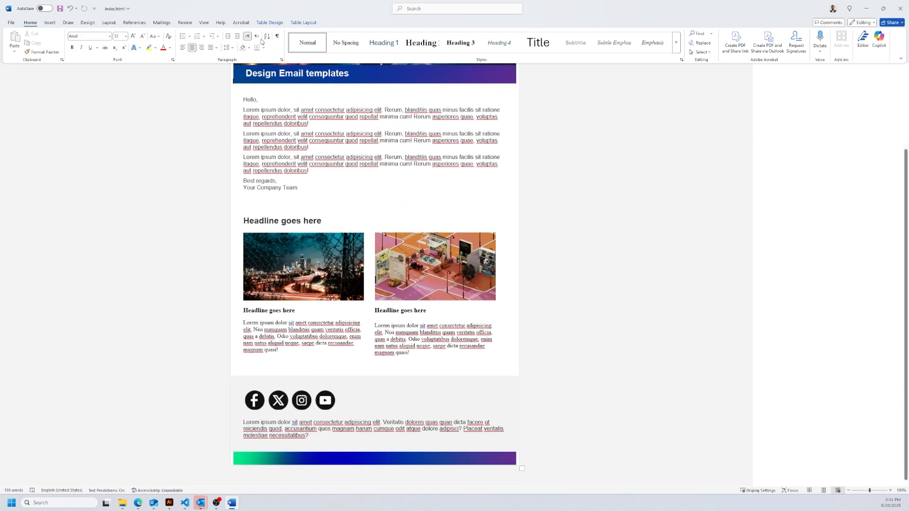
Show the table gridlines and left-align the footer gradient image and the banner image within their table cells
{"action": "left_click", "coordinate": [303, 22]}
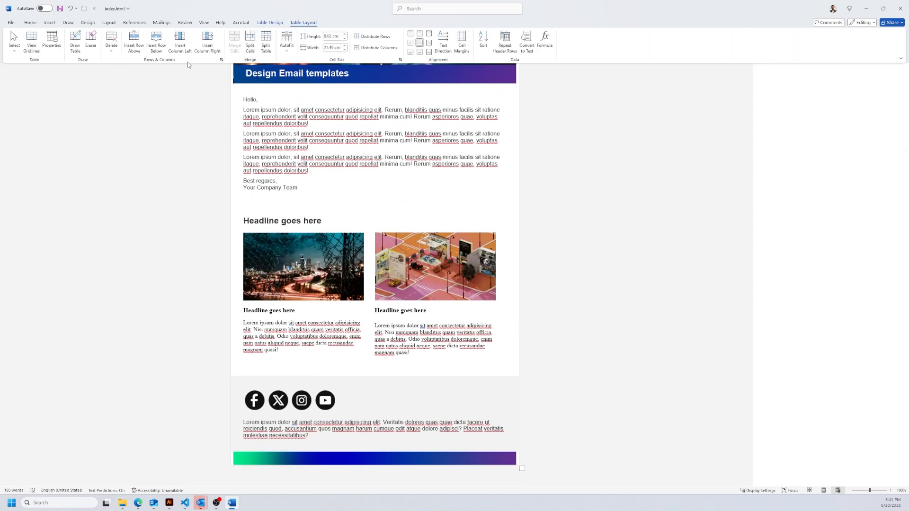
{"action": "left_click", "coordinate": [33, 41]}
{"action": "left_click", "coordinate": [425, 461]}
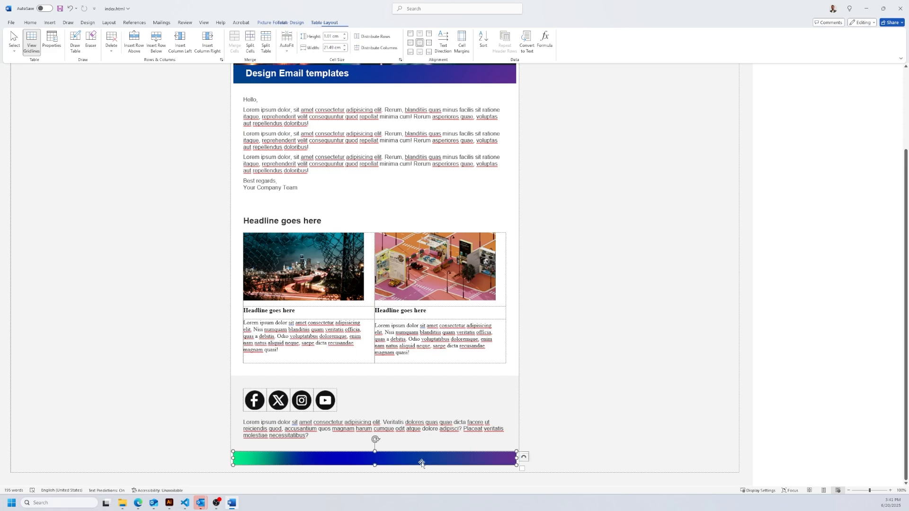
{"action": "scroll", "coordinate": [529, 177], "scroll_direction": "up", "scroll_amount": 3}
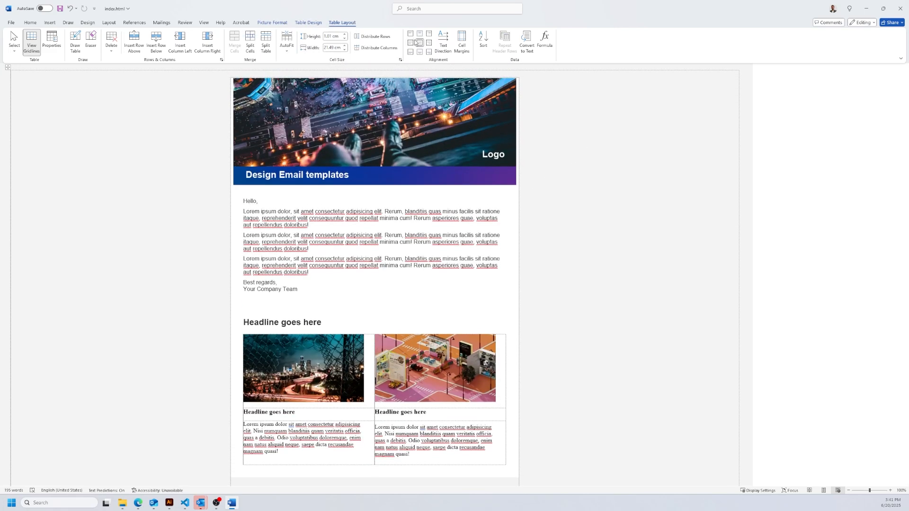
{"action": "left_click", "coordinate": [346, 123]}
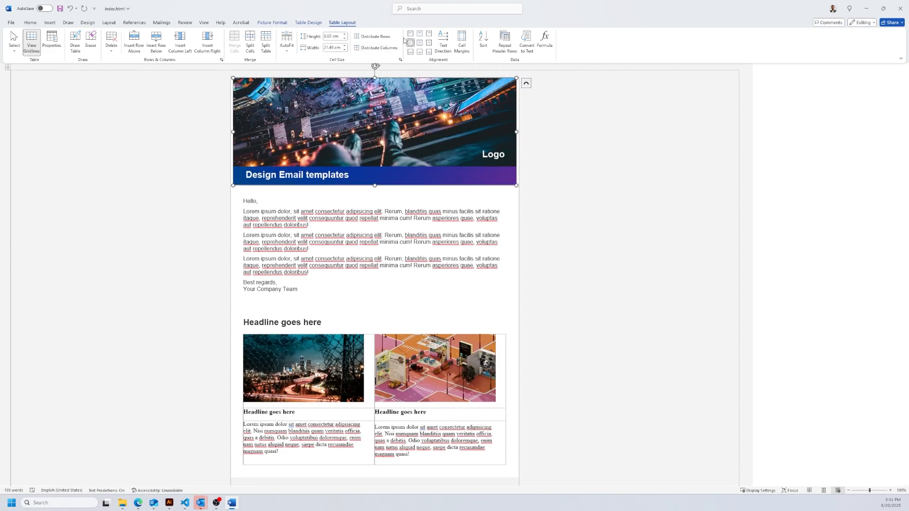
{"action": "left_click", "coordinate": [543, 182]}
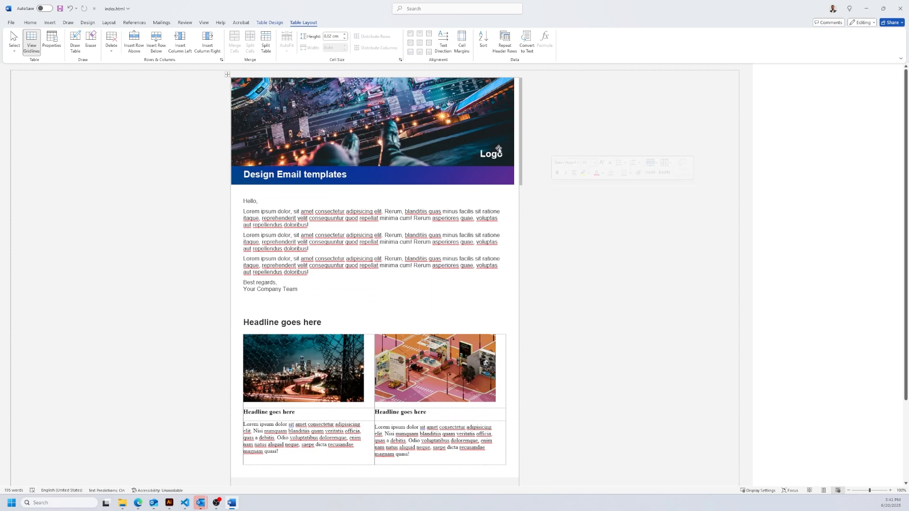
Try to bring the outer email table's right border in to the edge of the banner image
{"action": "scroll", "coordinate": [520, 182], "scroll_direction": "down", "scroll_amount": 3}
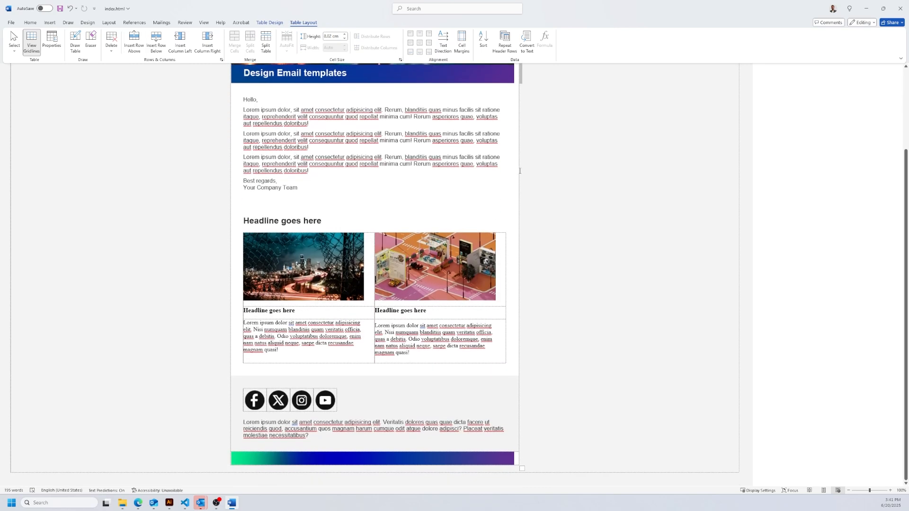
{"action": "left_click", "coordinate": [495, 175]}
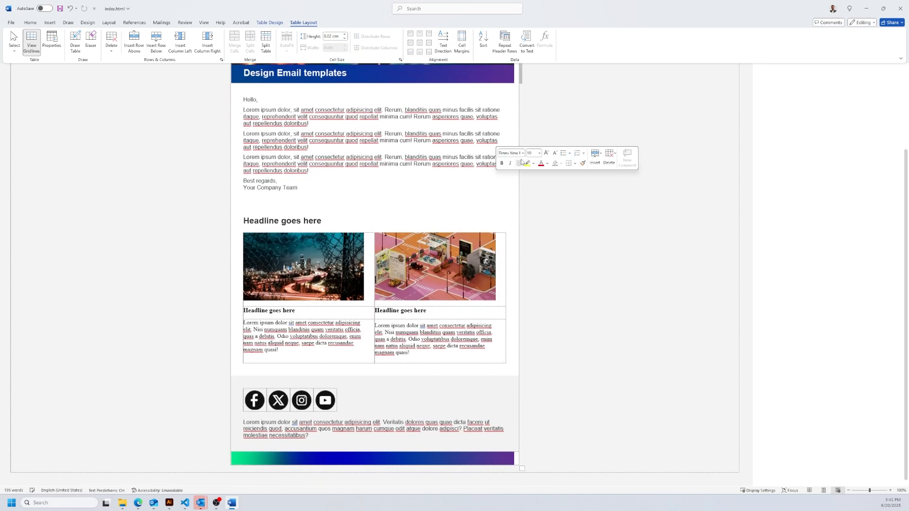
{"action": "scroll", "coordinate": [521, 162], "scroll_direction": "up", "scroll_amount": 3}
{"action": "left_click", "coordinate": [516, 160]}
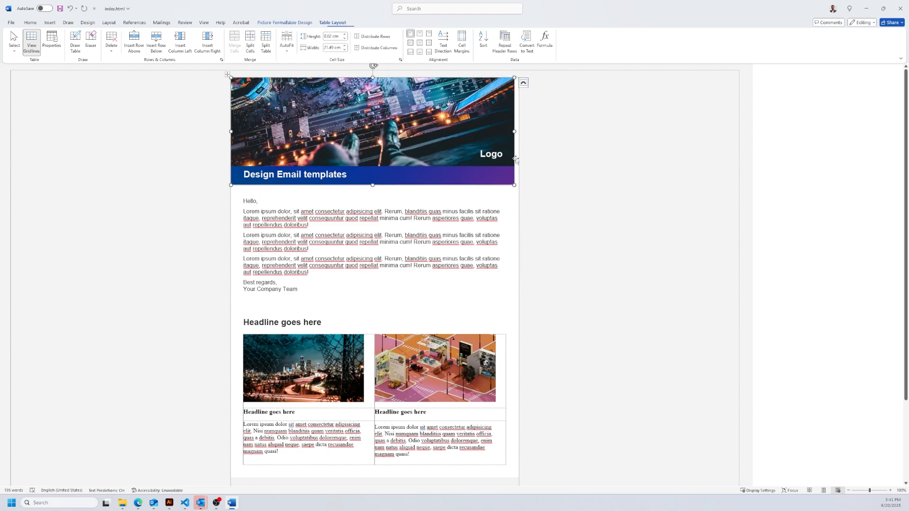
{"action": "left_click", "coordinate": [518, 161]}
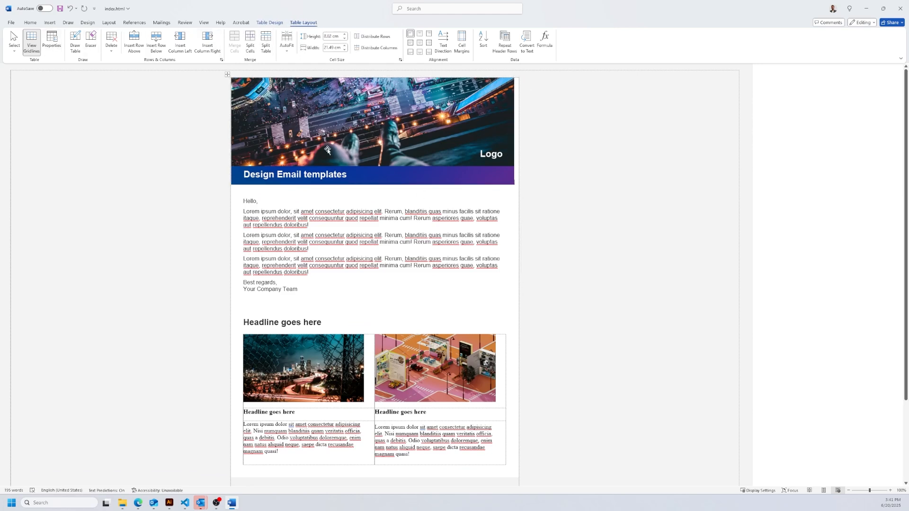
{"action": "left_click", "coordinate": [566, 256]}
Try to narrow the two-column card table from its lower-right corner to the edge of the orange street illustration
{"action": "scroll", "coordinate": [558, 258], "scroll_direction": "down", "scroll_amount": 2}
{"action": "right_click", "coordinate": [504, 341]}
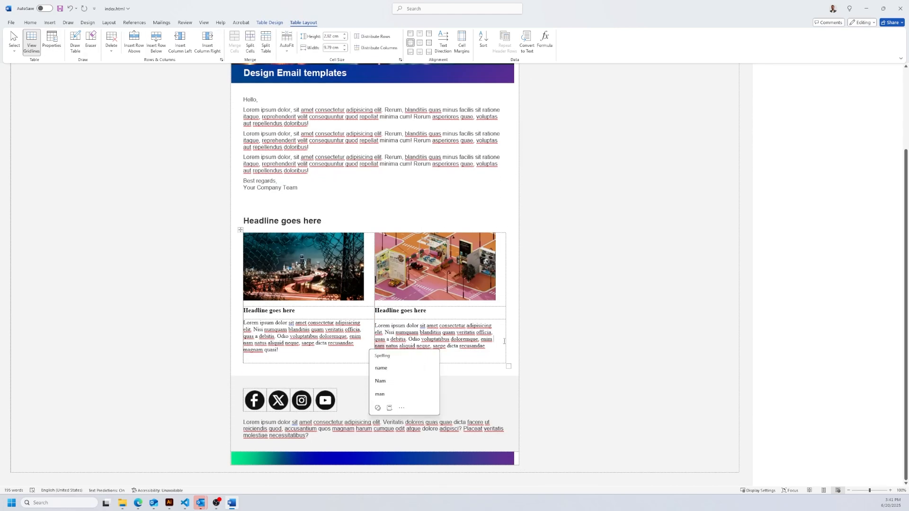
{"action": "left_click_drag", "start_coordinate": [509, 366], "coordinate": [510, 368]}
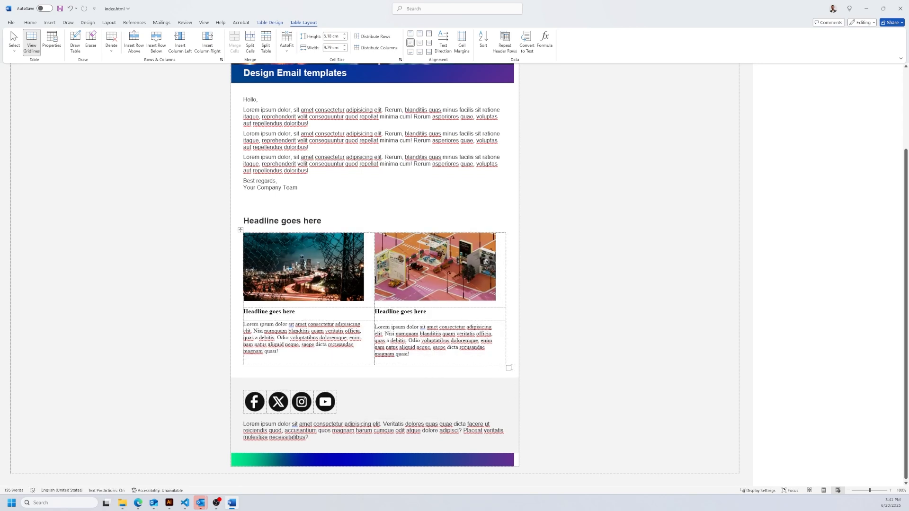
{"action": "left_click_drag", "start_coordinate": [508, 367], "coordinate": [509, 367]}
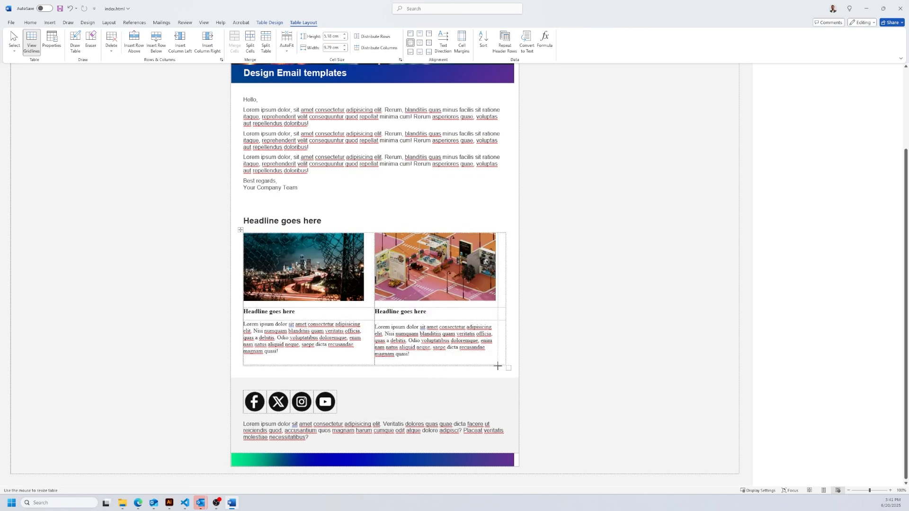
{"action": "left_click", "coordinate": [519, 309]}
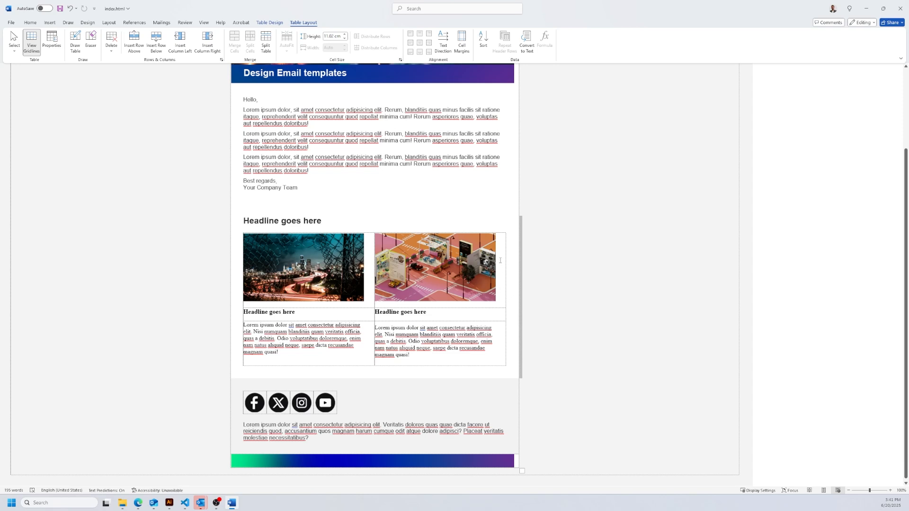
Reduce the width of both card images, the city night picture and the orange street illustration, to 8.6 cm
{"action": "left_click", "coordinate": [470, 281]}
{"action": "left_click", "coordinate": [338, 286]}
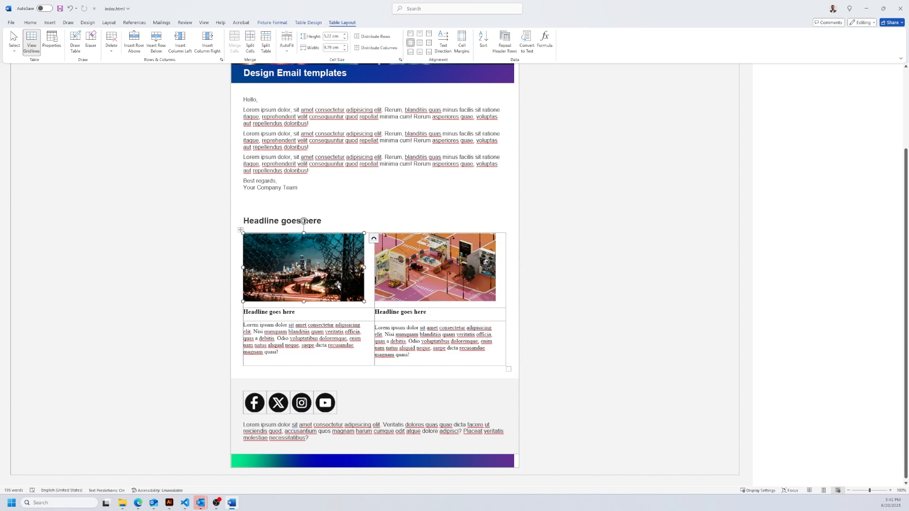
{"action": "double_click", "coordinate": [337, 285]}
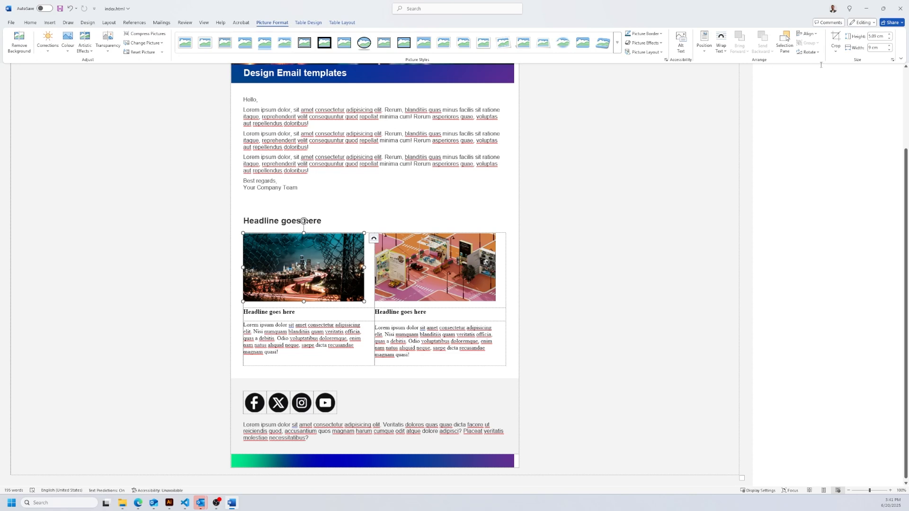
{"action": "left_click", "coordinate": [889, 49]}
{"action": "left_click", "coordinate": [890, 50]}
{"action": "left_click", "coordinate": [890, 50]}
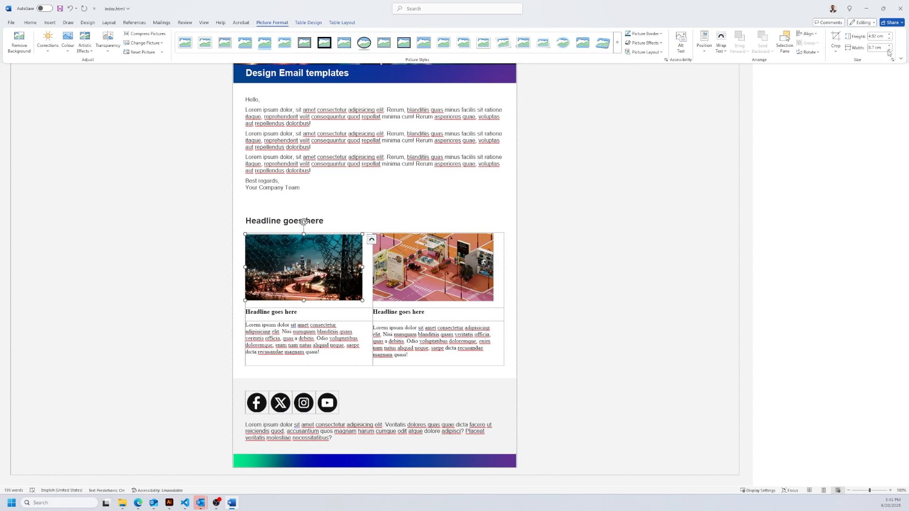
{"action": "left_click", "coordinate": [468, 262]}
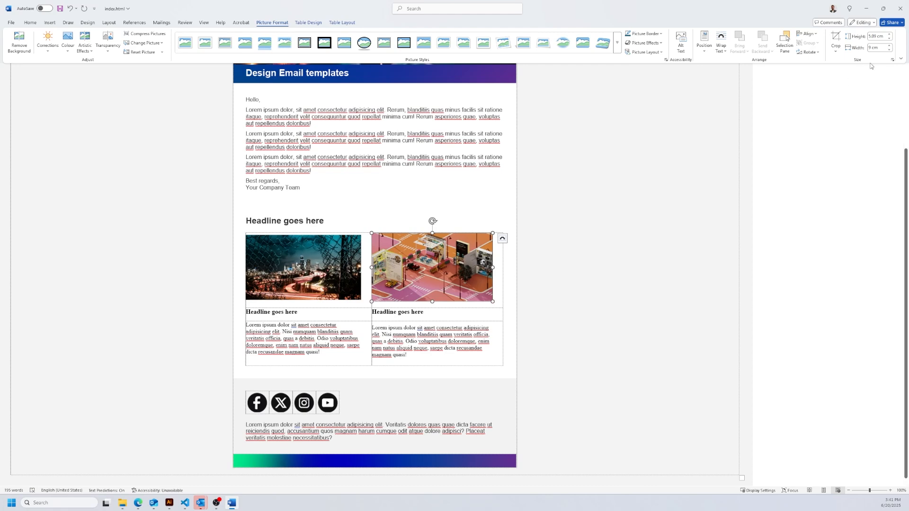
{"action": "left_click", "coordinate": [890, 49]}
{"action": "left_click", "coordinate": [890, 49]}
{"action": "left_click", "coordinate": [890, 50]}
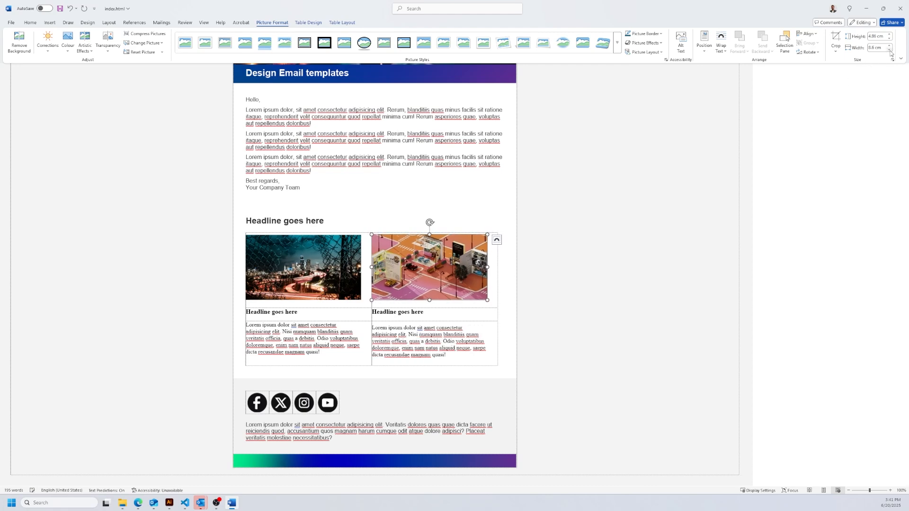
Select and copy the entire email template from banner to footer, allowing field updates in the security notice
{"action": "key", "text": "ctrl+Home"}
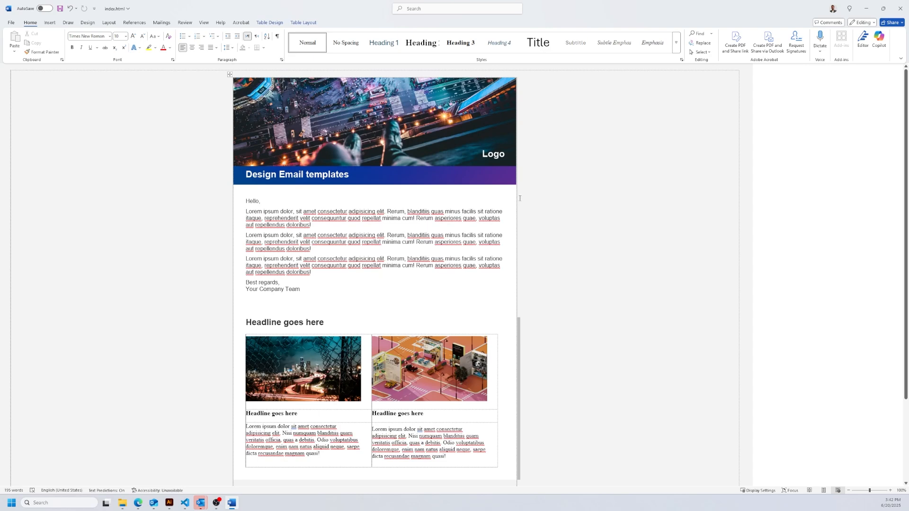
{"action": "scroll", "coordinate": [512, 204], "scroll_direction": "down", "scroll_amount": 3}
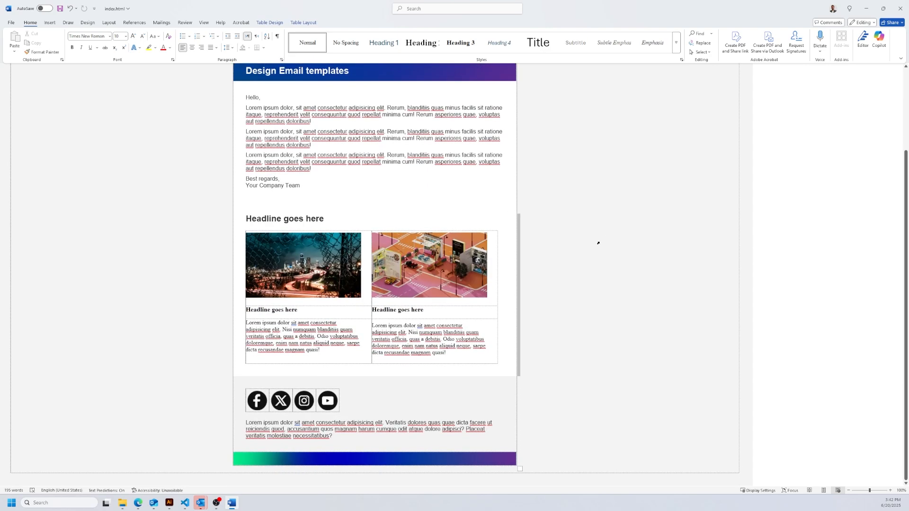
{"action": "key", "text": "ctrl+a"}
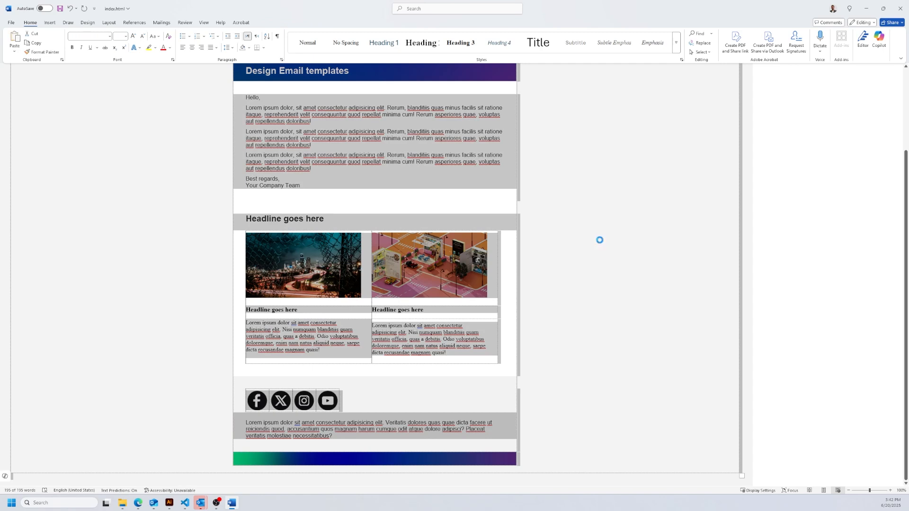
{"action": "key", "text": "F9"}
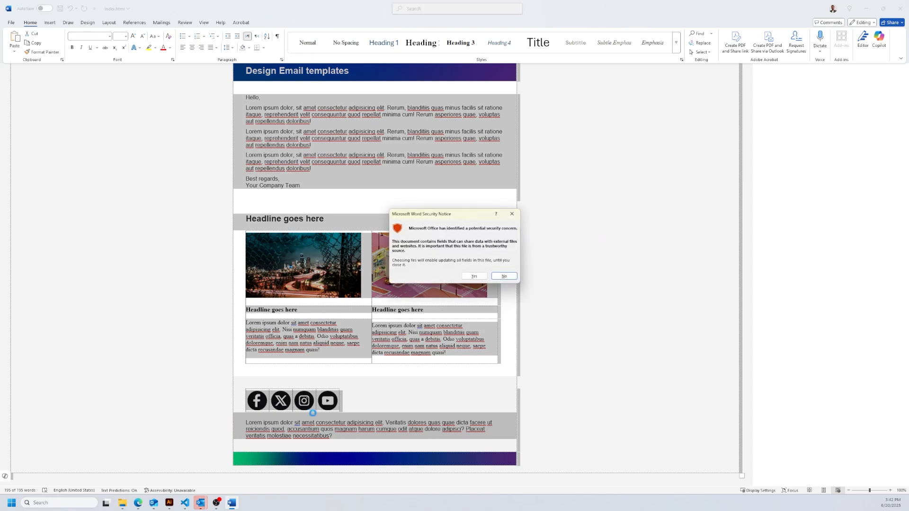
{"action": "left_click", "coordinate": [475, 277]}
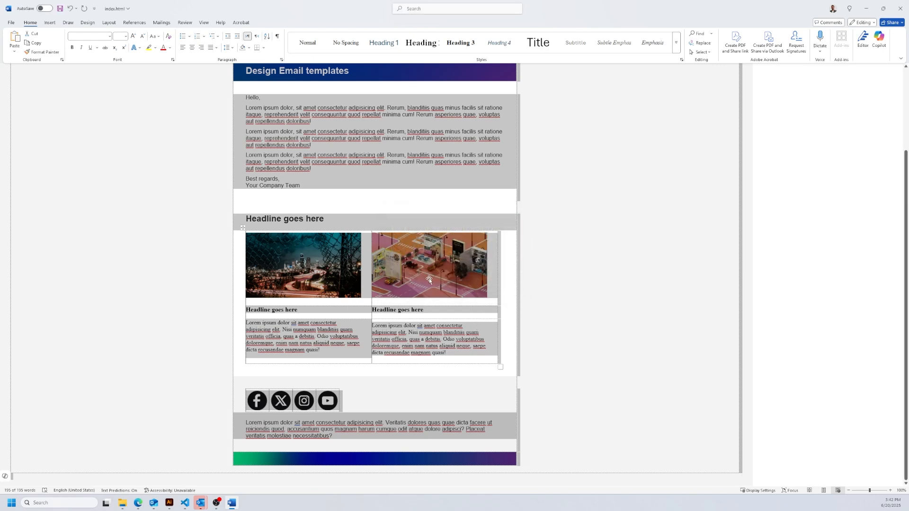
{"action": "left_click", "coordinate": [406, 399]}
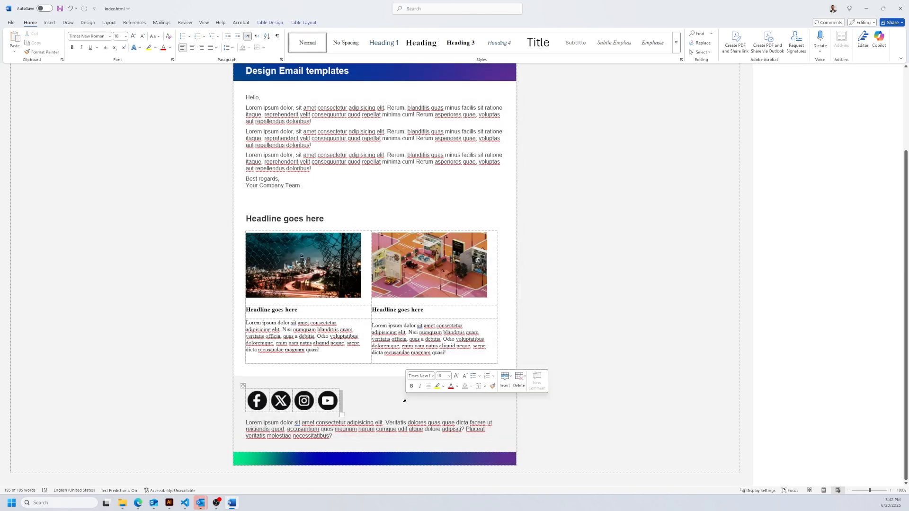
{"action": "right_click", "coordinate": [362, 415]}
{"action": "left_click", "coordinate": [363, 415]}
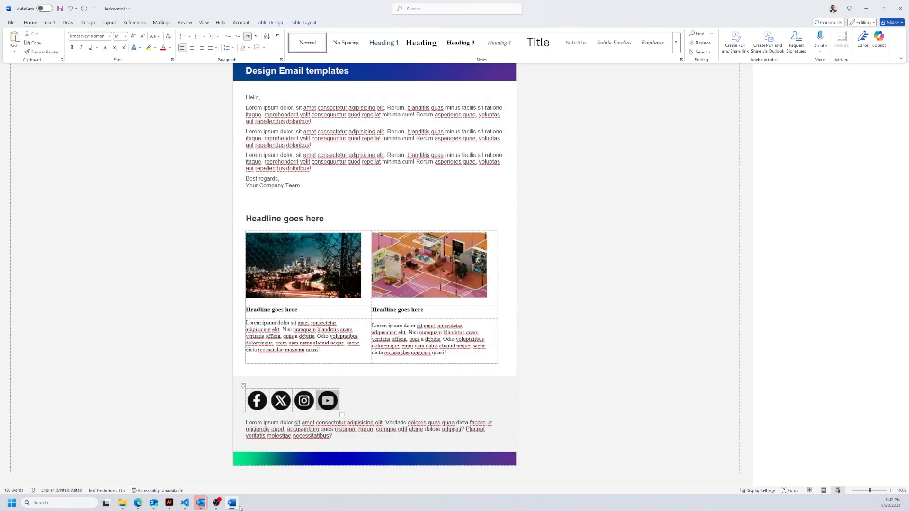
Switch to the untitled Outlook message and paste the copied email template into its body
{"action": "mouse_move", "coordinate": [205, 508]}
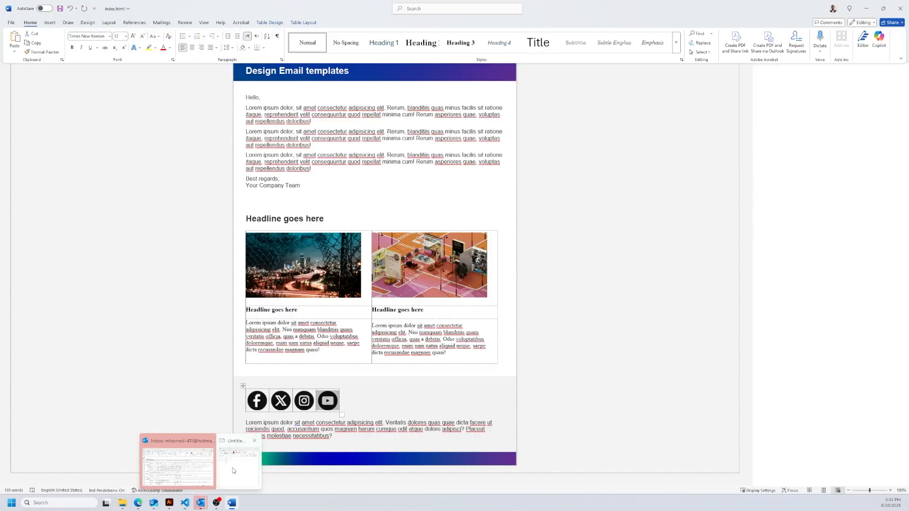
{"action": "mouse_move", "coordinate": [233, 471]}
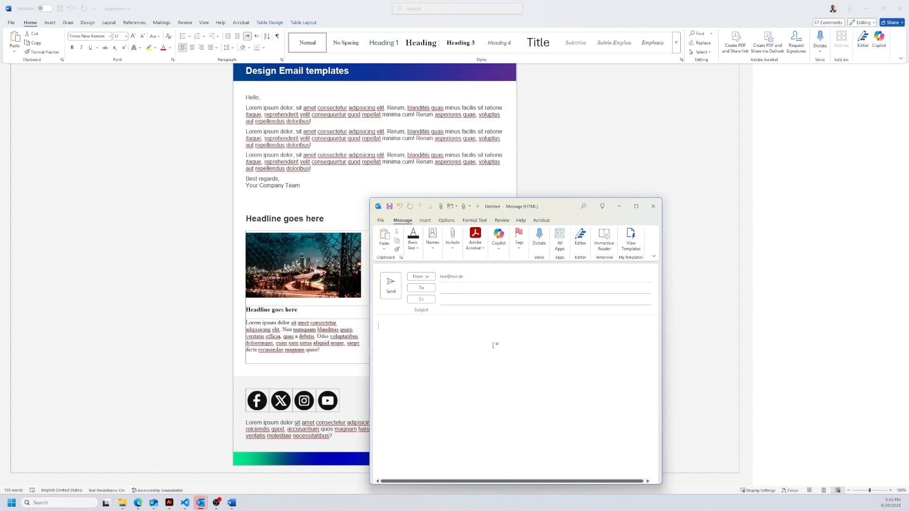
{"action": "key", "text": "ctrl+v"}
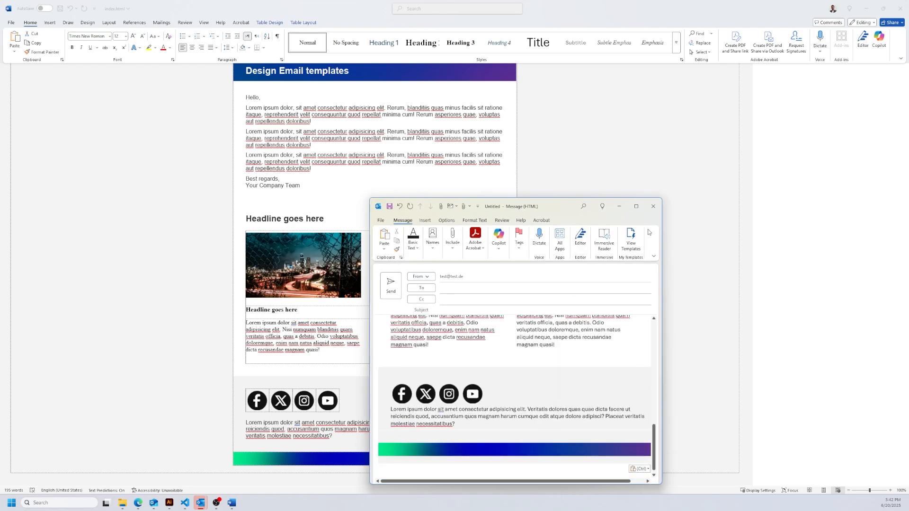
Maximize the untitled message to check the pasted template up to its banner, and close it without keeping the draft
{"action": "left_click", "coordinate": [636, 206]}
{"action": "scroll", "coordinate": [518, 301], "scroll_direction": "up", "scroll_amount": 10}
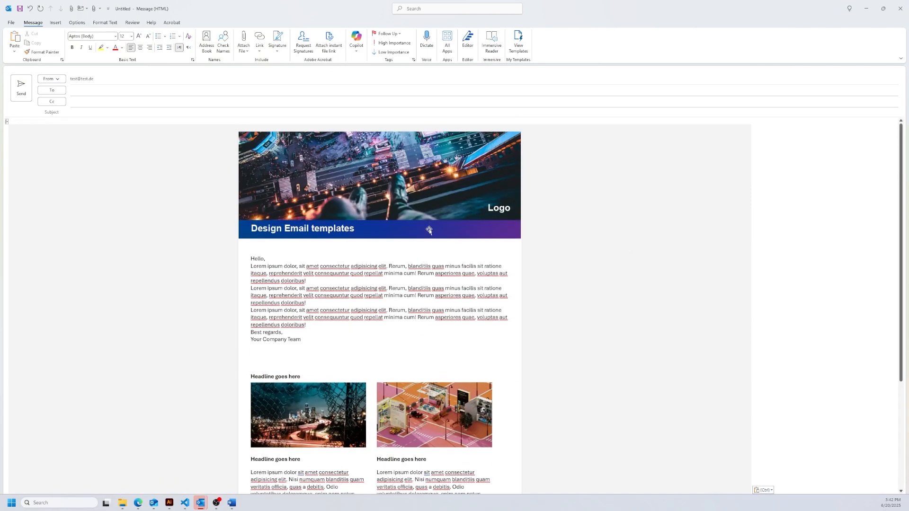
{"action": "left_click", "coordinate": [898, 8]}
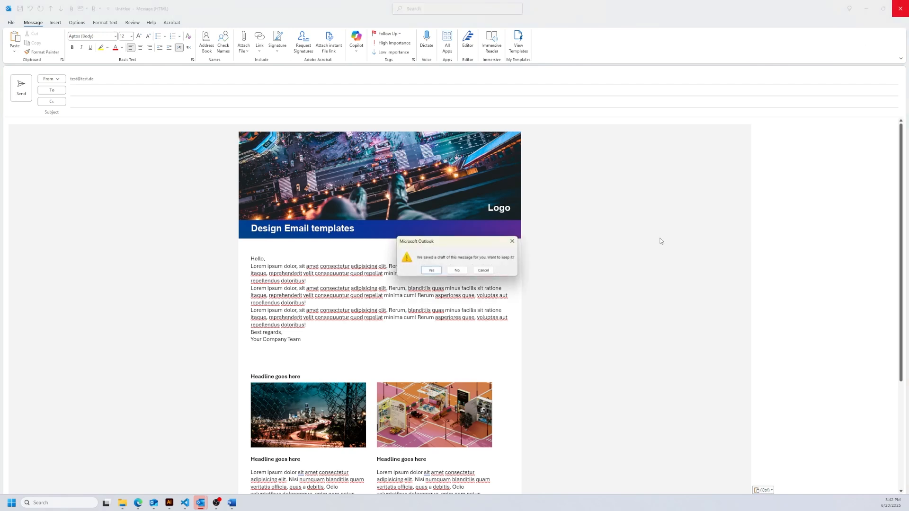
{"action": "left_click", "coordinate": [456, 270]}
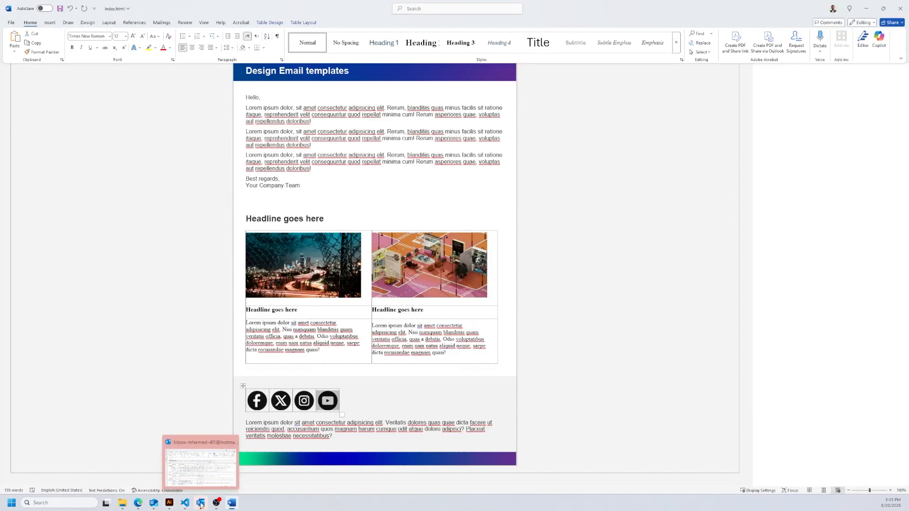
Switch to the New mail window of the new Outlook, move it over the document and paste the copied template into its body
{"action": "left_click", "coordinate": [208, 475]}
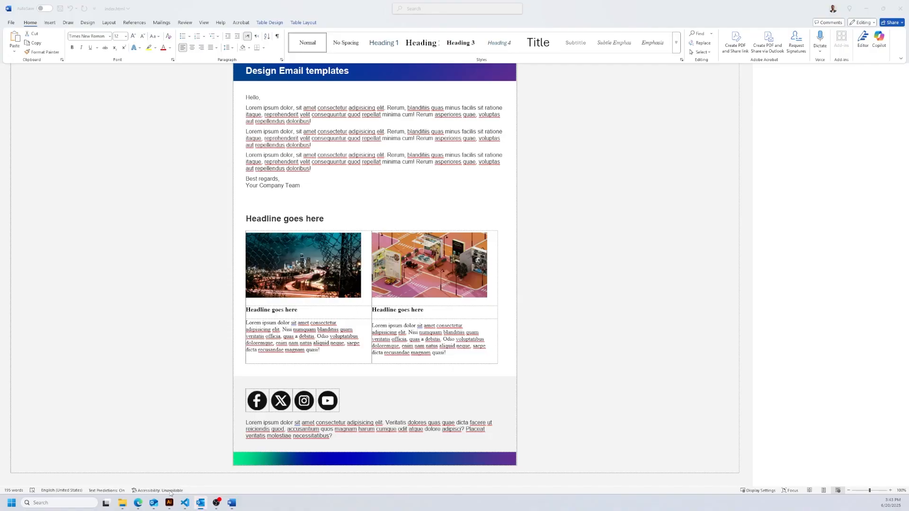
{"action": "left_click", "coordinate": [202, 505]}
{"action": "mouse_move", "coordinate": [200, 505]}
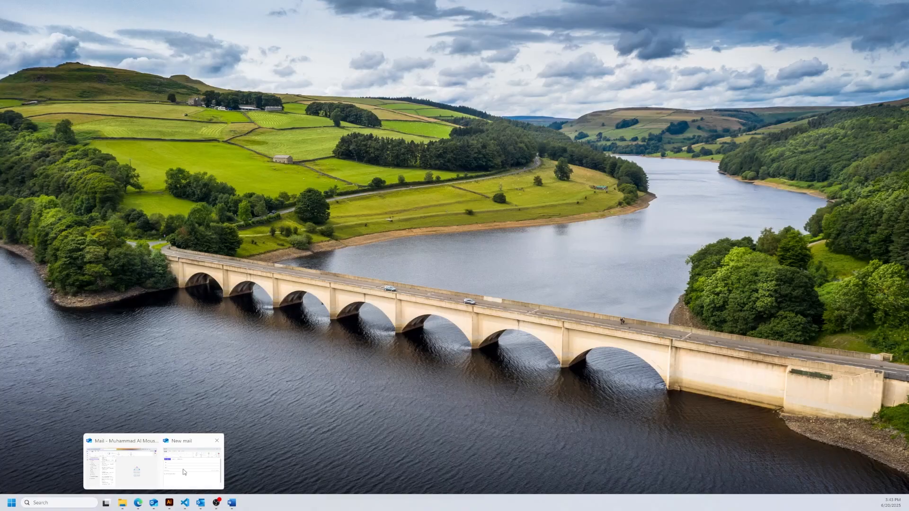
{"action": "mouse_move", "coordinate": [183, 473]}
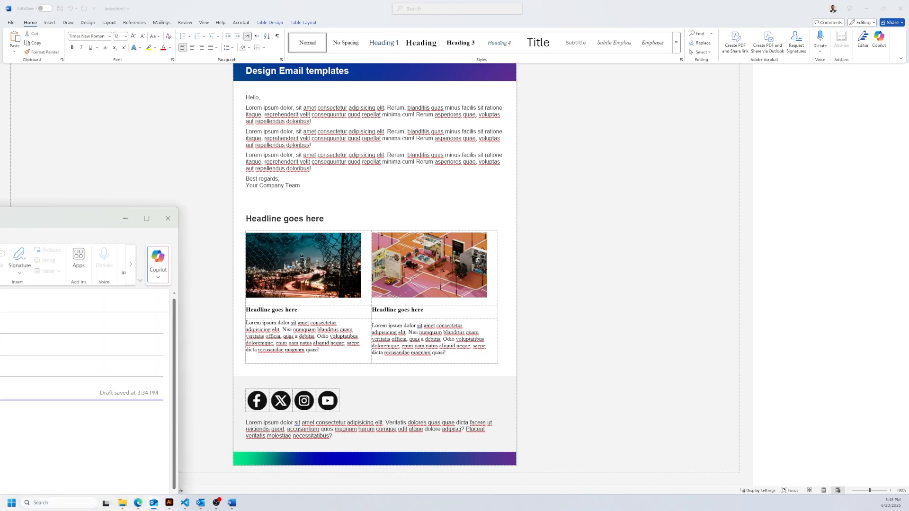
{"action": "left_click_drag", "start_coordinate": [342, 186], "coordinate": [382, 177]}
{"action": "left_click", "coordinate": [250, 340]}
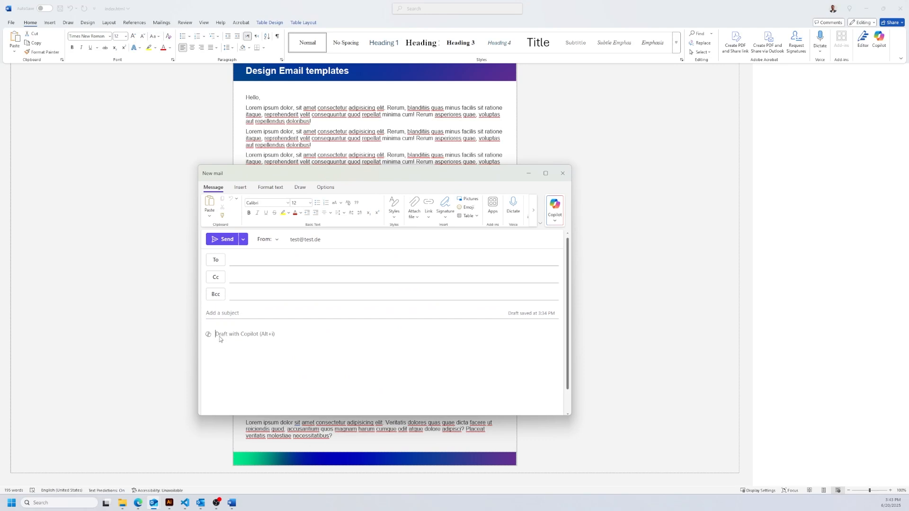
{"action": "key", "text": "ctrl+v"}
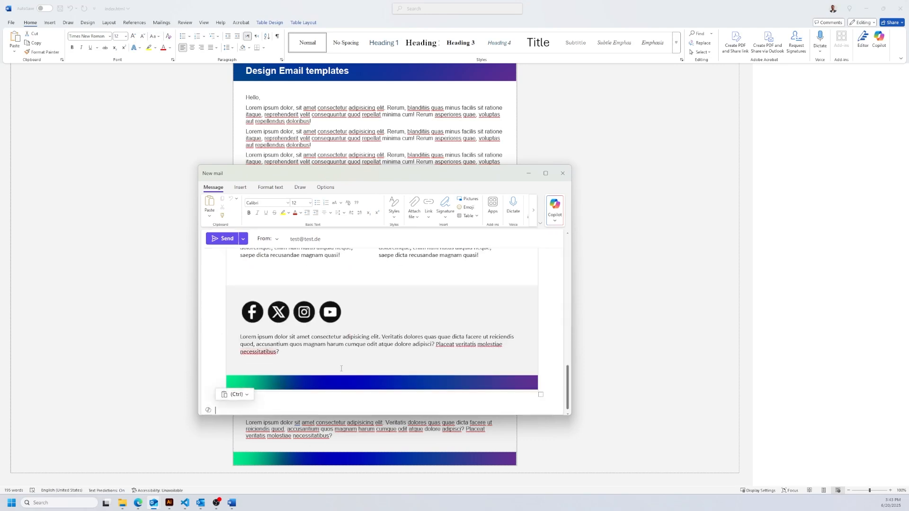
Maximize the new mail window and review the pasted template from banner to footer
{"action": "left_click", "coordinate": [545, 172]}
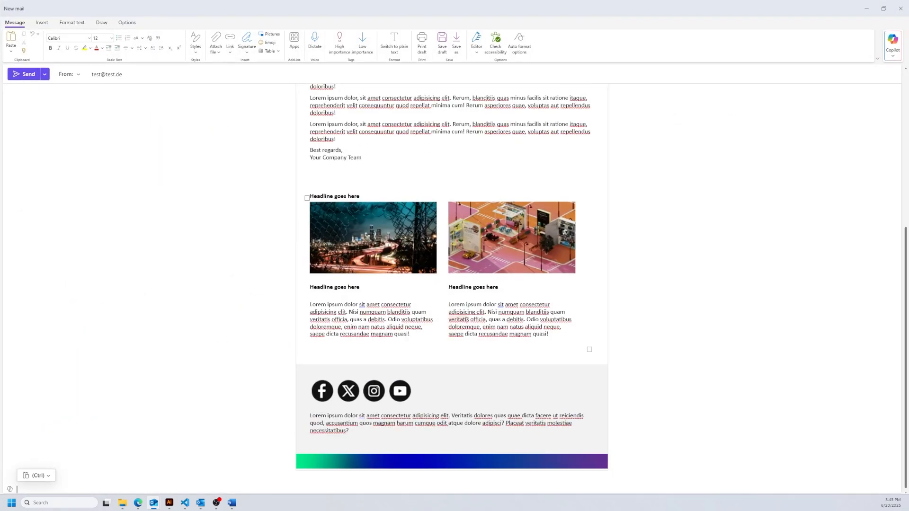
{"action": "scroll", "coordinate": [703, 299], "scroll_direction": "up", "scroll_amount": 5}
{"action": "scroll", "coordinate": [716, 287], "scroll_direction": "down", "scroll_amount": 5}
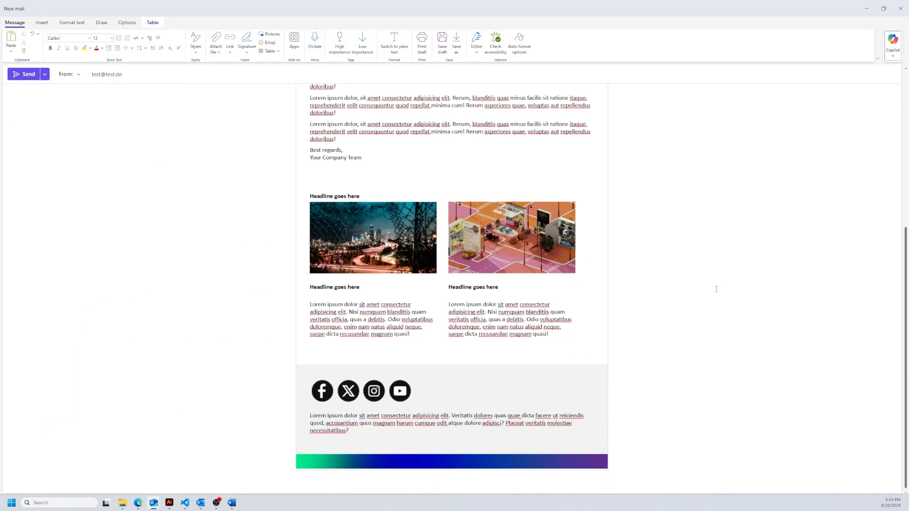
{"action": "scroll", "coordinate": [732, 270], "scroll_direction": "up", "scroll_amount": 5}
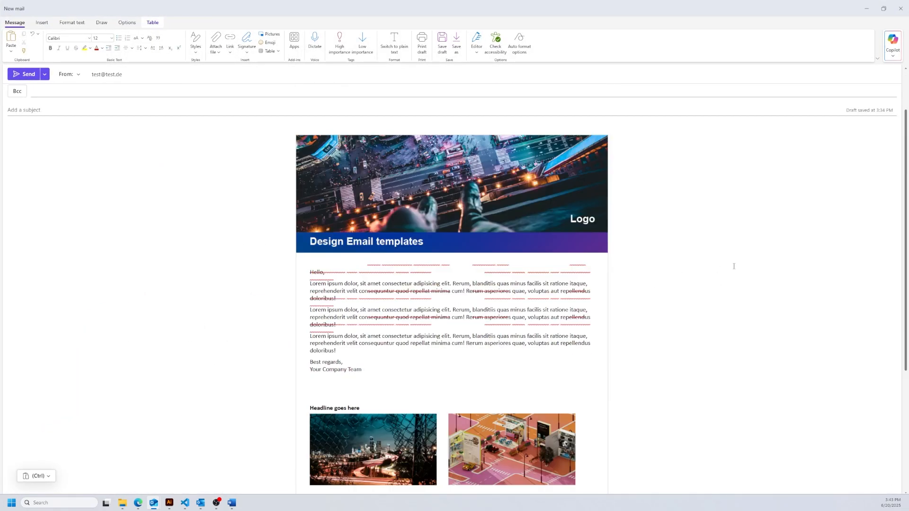
{"action": "scroll", "coordinate": [719, 281], "scroll_direction": "down", "scroll_amount": 5}
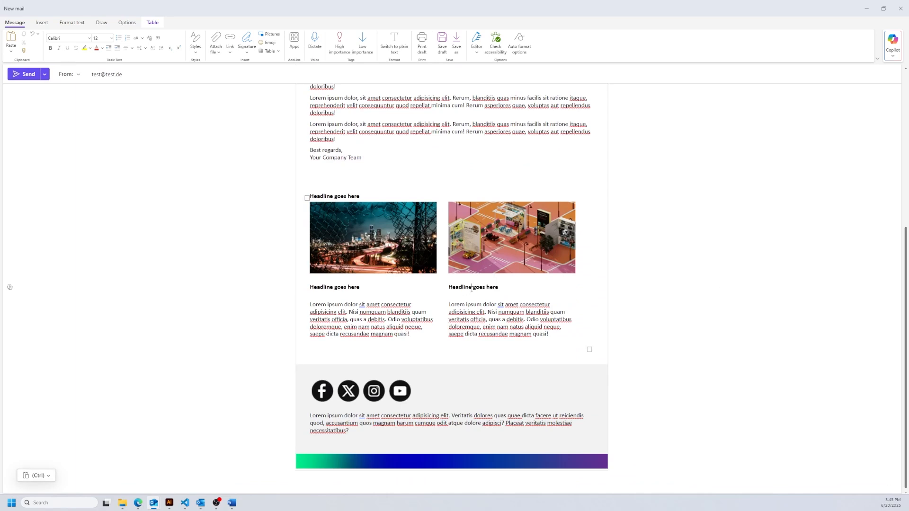
Examine the table options and cell alignment choices available for the pasted two-column card table
{"action": "left_click_drag", "start_coordinate": [502, 287], "coordinate": [441, 287]}
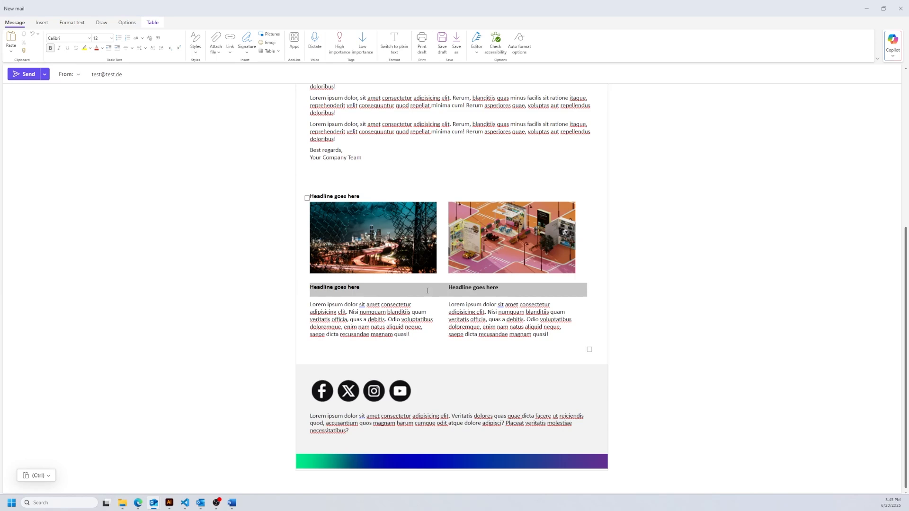
{"action": "left_click", "coordinate": [10, 287]}
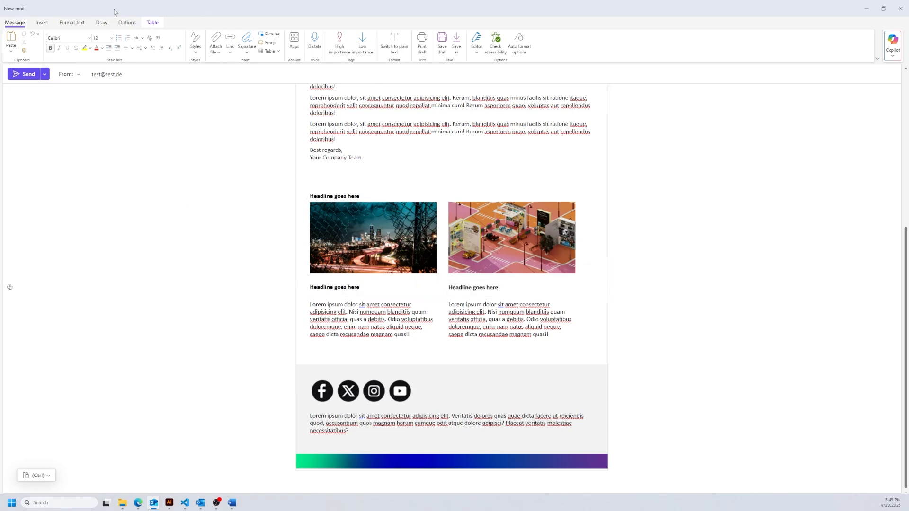
{"action": "left_click", "coordinate": [152, 22]}
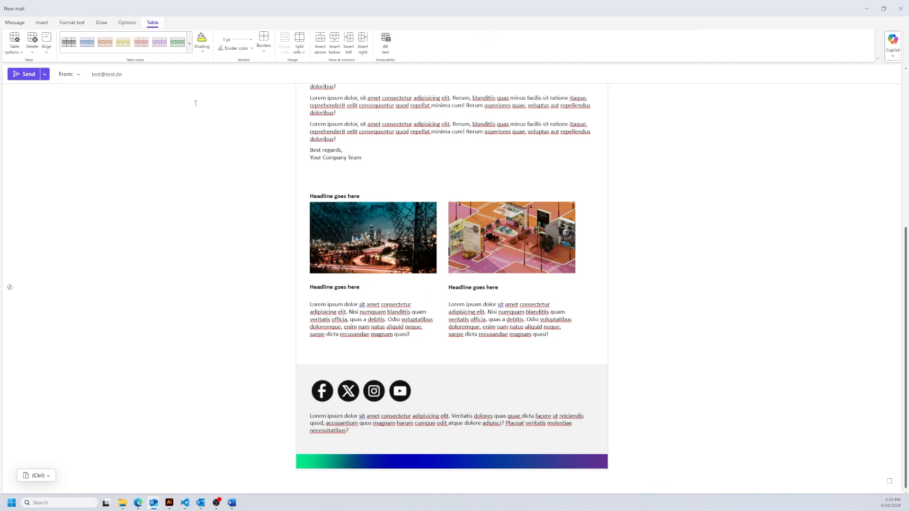
{"action": "left_click", "coordinate": [22, 55]}
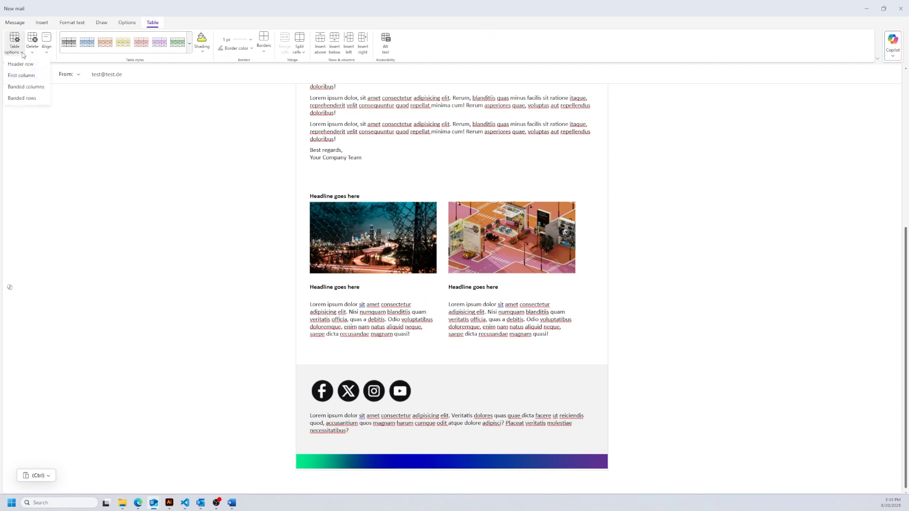
{"action": "left_click", "coordinate": [704, 285]}
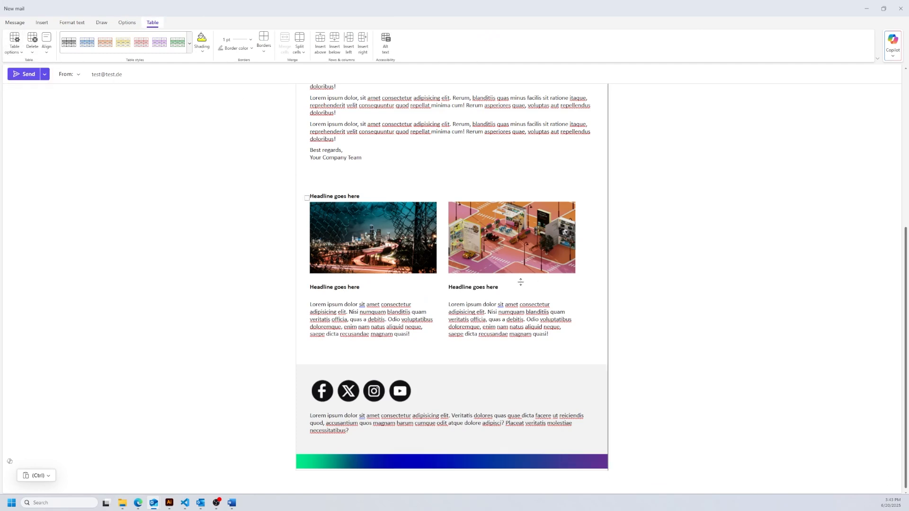
{"action": "left_click", "coordinate": [306, 199]}
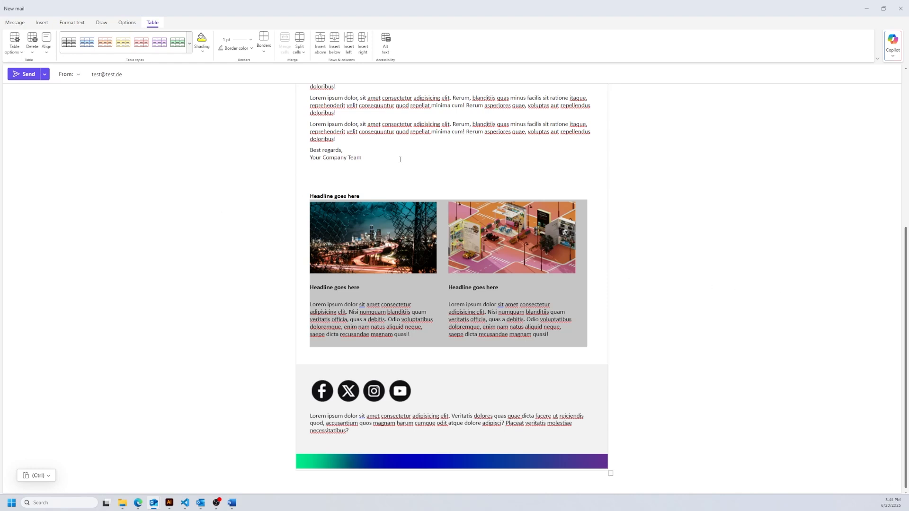
{"action": "left_click", "coordinate": [47, 42]}
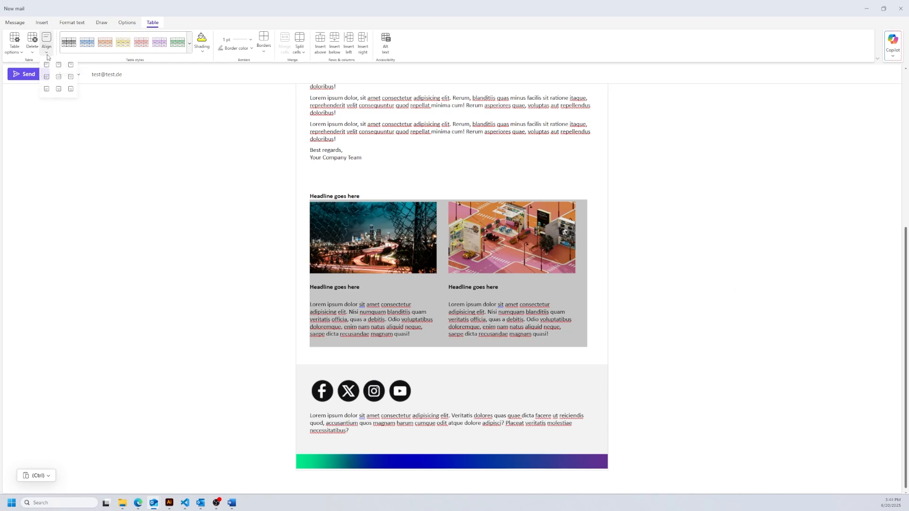
{"action": "left_click", "coordinate": [402, 167]}
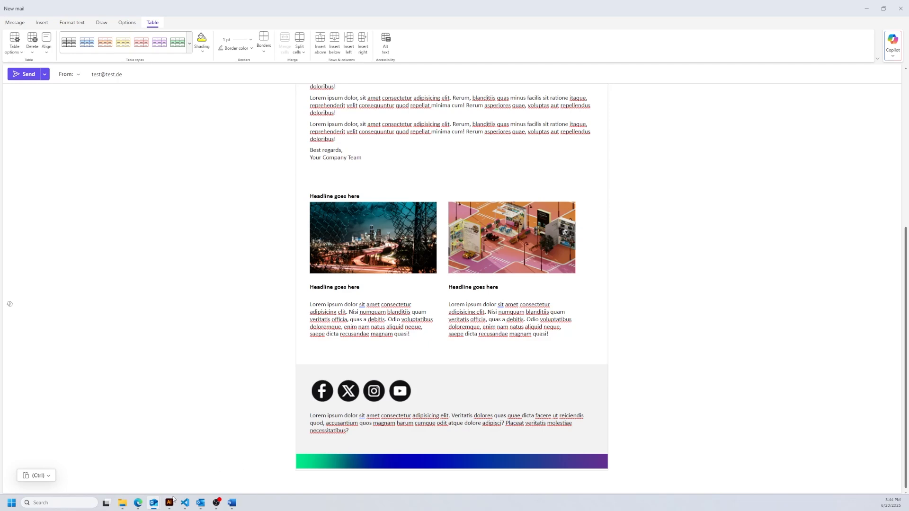
Switch to the Gmail inbox in the browser and paste the copied template into the body of the new message
{"action": "mouse_move", "coordinate": [143, 505]}
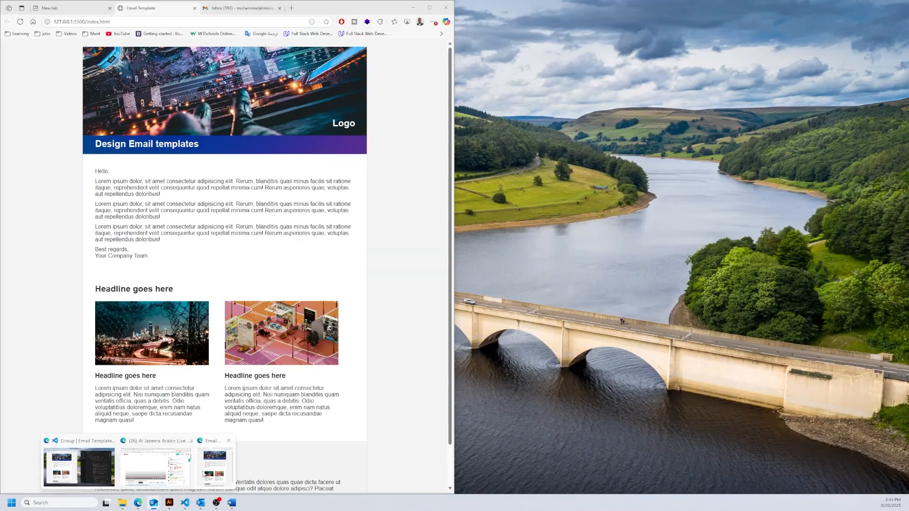
{"action": "left_click", "coordinate": [204, 469]}
{"action": "left_click", "coordinate": [219, 8]}
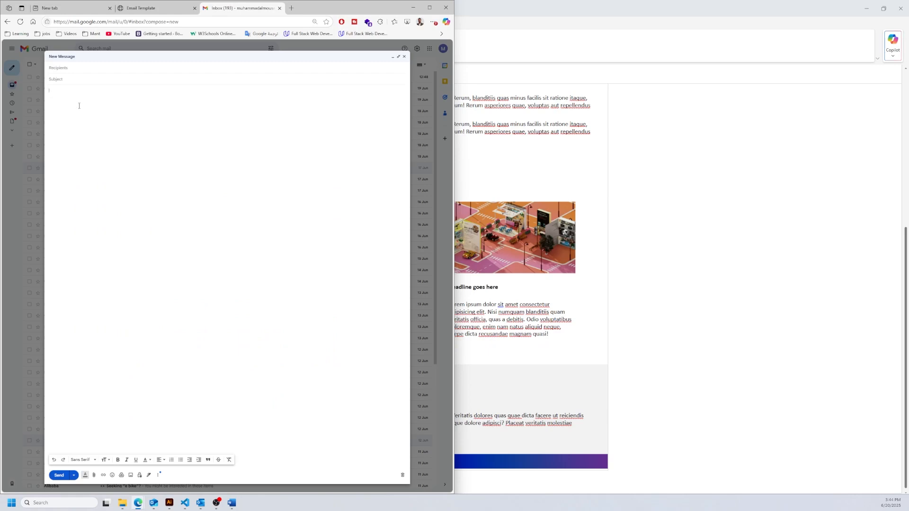
{"action": "key", "text": "ctrl+v"}
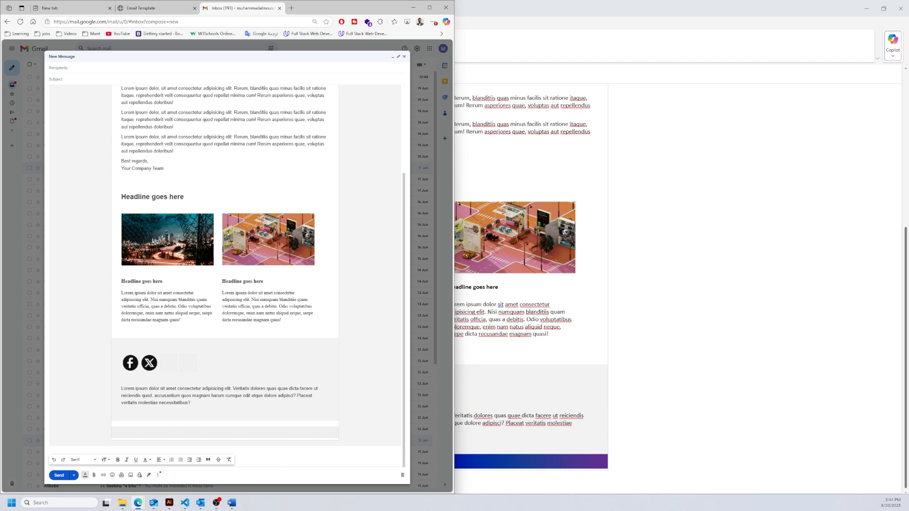
Enlarge the banner image in the Gmail message to the full width of the template
{"action": "scroll", "coordinate": [267, 216], "scroll_direction": "up", "scroll_amount": 3}
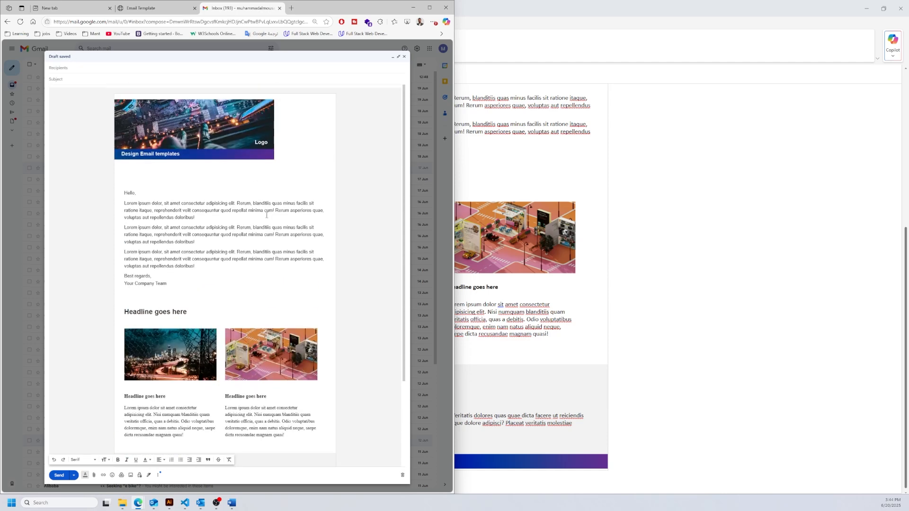
{"action": "left_click", "coordinate": [267, 142]}
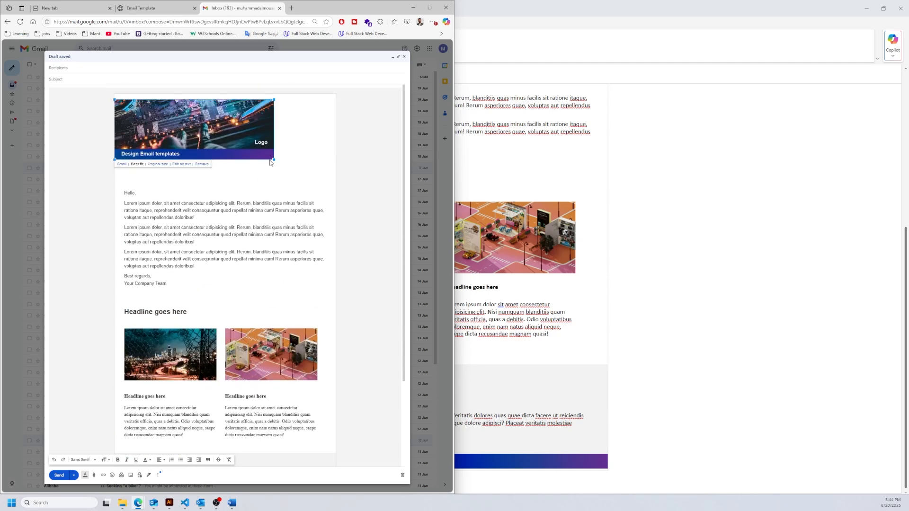
{"action": "left_click_drag", "start_coordinate": [273, 160], "coordinate": [334, 183]}
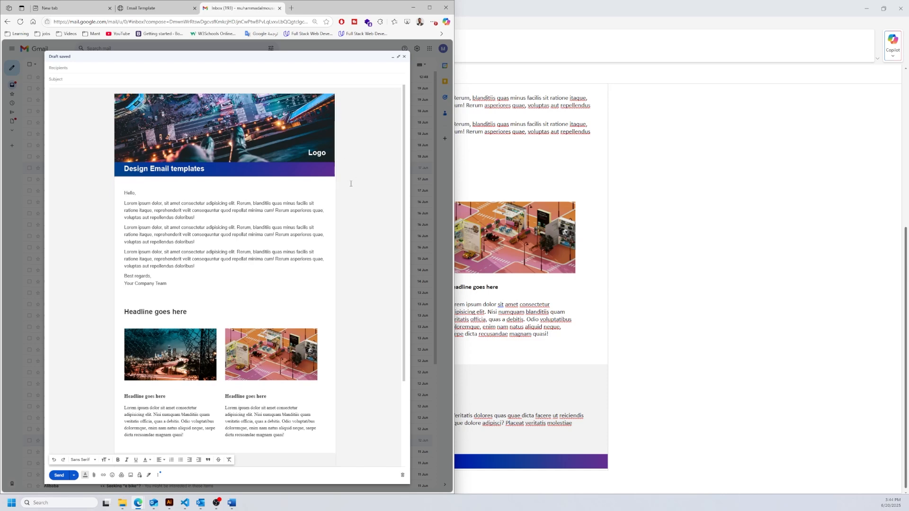
Enlarge the gradient footer bar in the Gmail message to the template's full width and check the template up to its banner
{"action": "scroll", "coordinate": [344, 194], "scroll_direction": "down", "scroll_amount": 2}
{"action": "scroll", "coordinate": [344, 194], "scroll_direction": "down", "scroll_amount": 1}
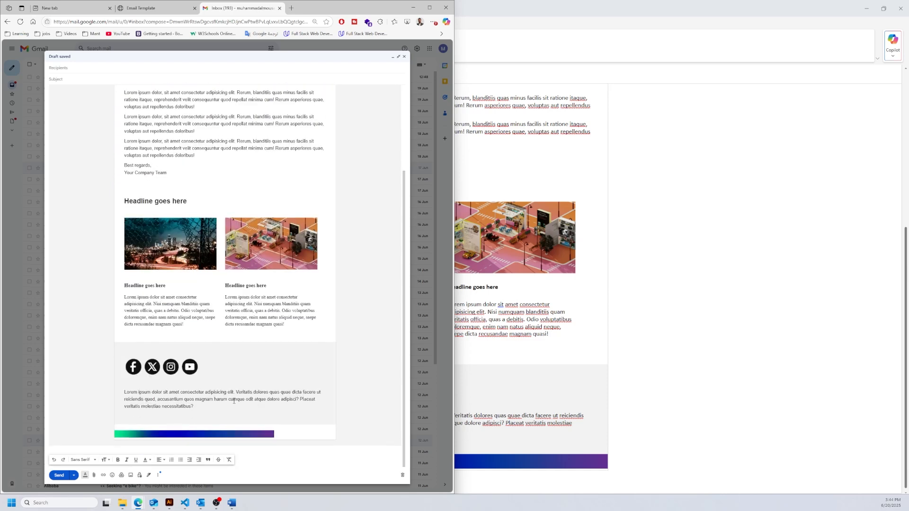
{"action": "left_click", "coordinate": [252, 435]}
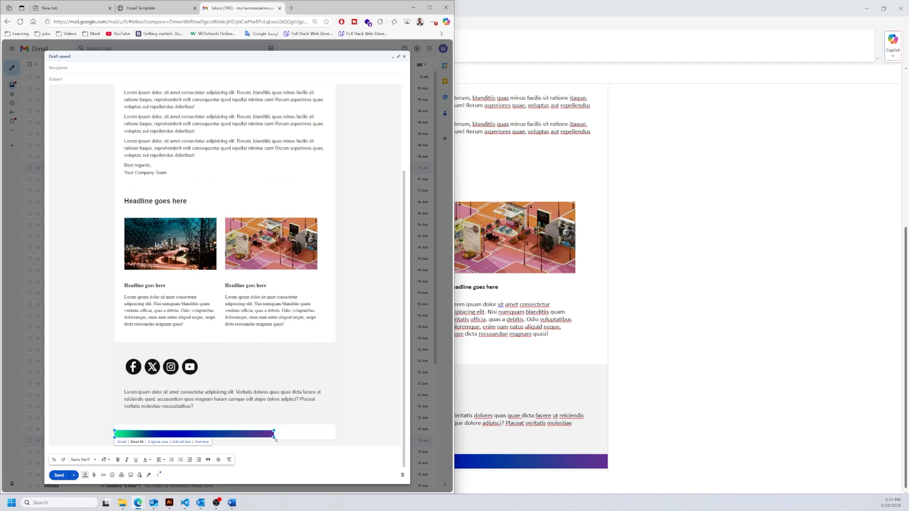
{"action": "left_click_drag", "start_coordinate": [275, 437], "coordinate": [333, 458]}
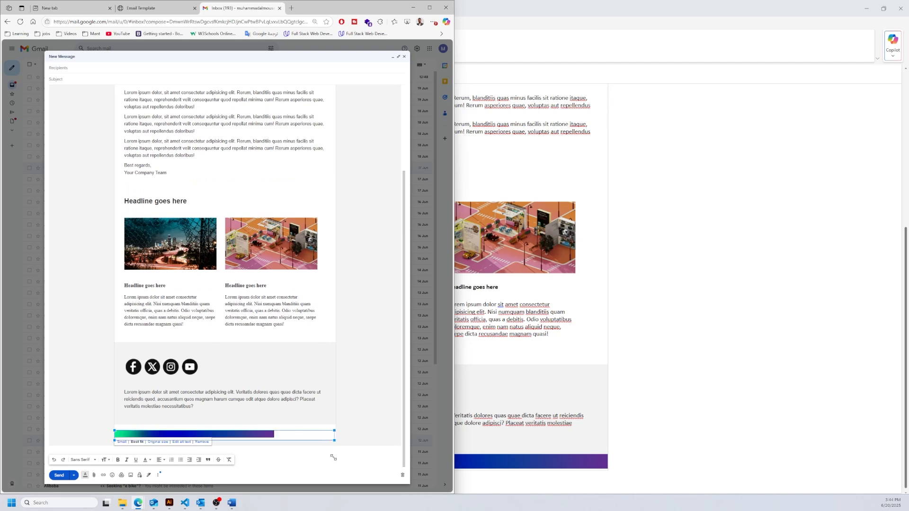
{"action": "left_click", "coordinate": [188, 415]}
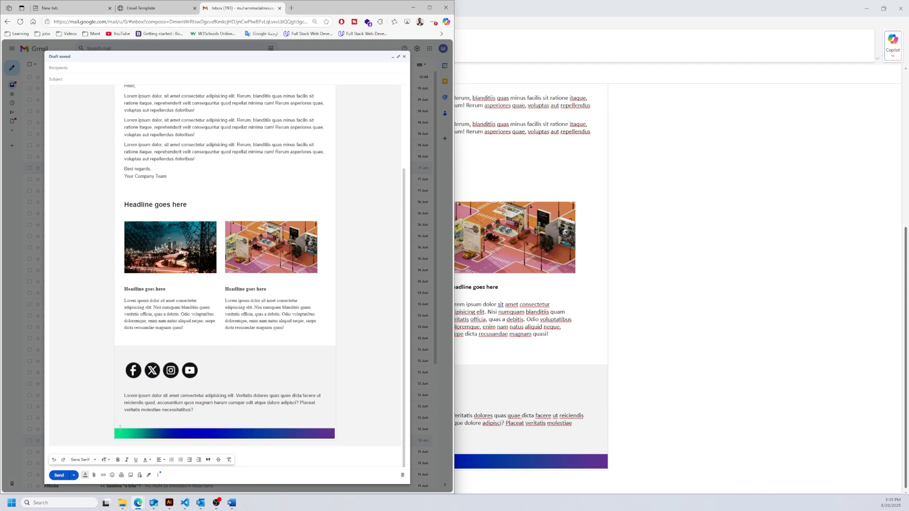
{"action": "scroll", "coordinate": [327, 388], "scroll_direction": "up", "scroll_amount": 3}
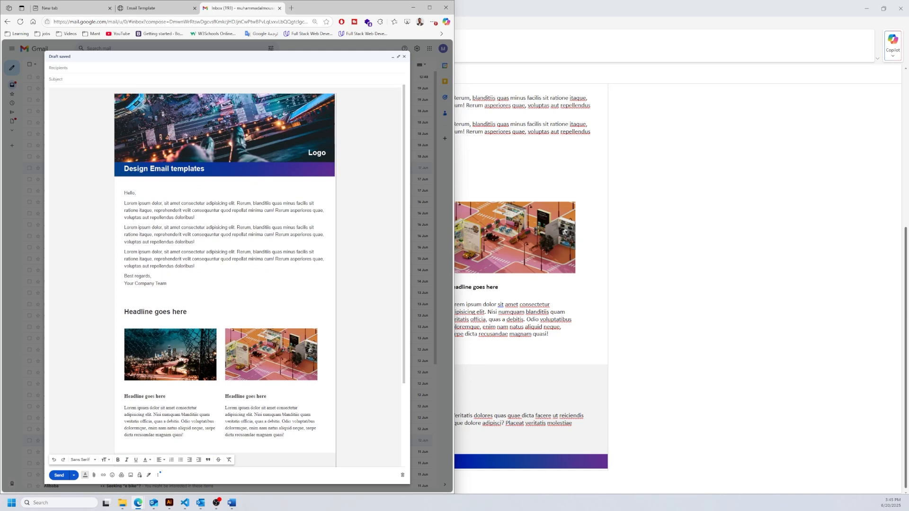